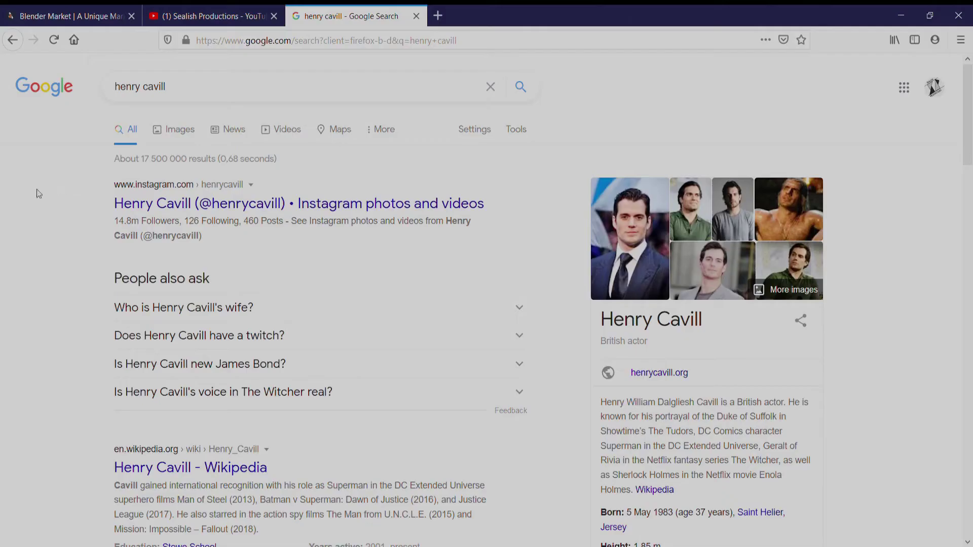
- Show the image results for Henry Cavill and open the front-facing portrait in the dark suit and tie
{"action": "scroll", "coordinate": [50, 219], "scroll_direction": "down", "scroll_amount": 2}
{"action": "scroll", "coordinate": [116, 219], "scroll_direction": "up", "scroll_amount": 2}
{"action": "left_click", "coordinate": [188, 132]}
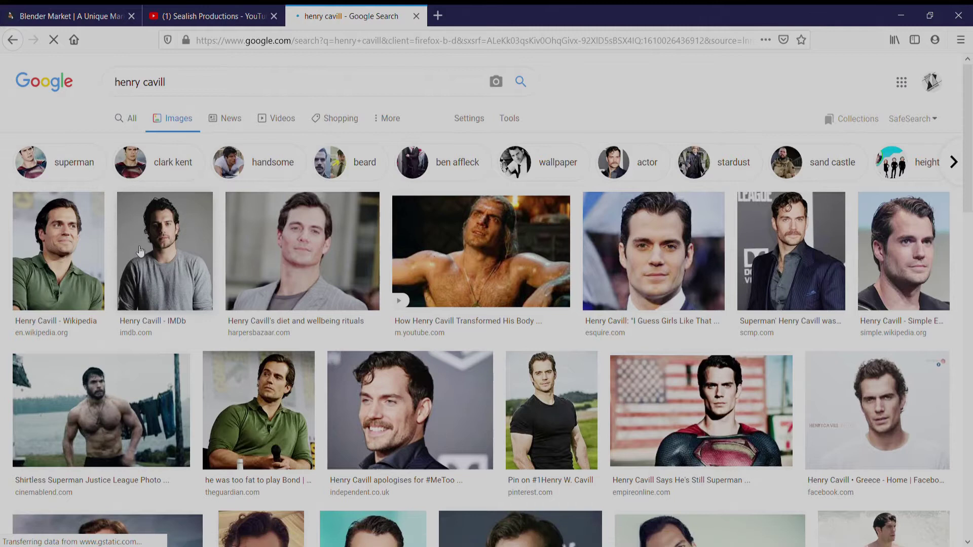
{"action": "left_click", "coordinate": [654, 251]}
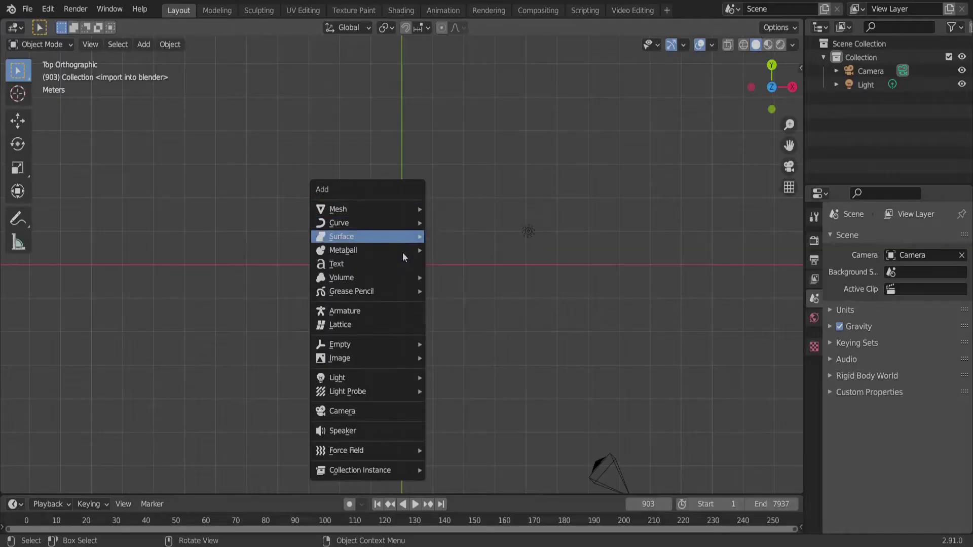
- Add a reference image to the scene in the top orthographic view
{"action": "mouse_move", "coordinate": [406, 358]}
{"action": "left_click", "coordinate": [460, 358]}
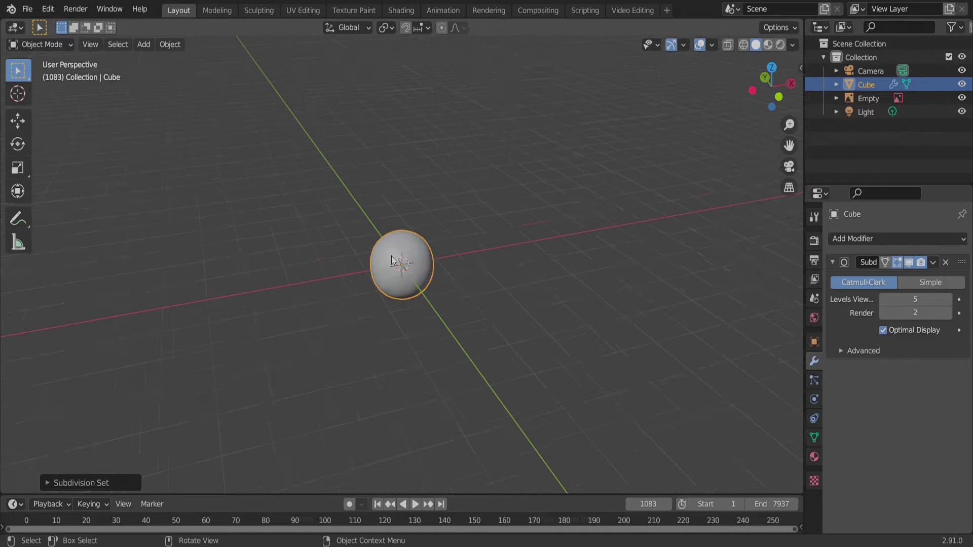
- Pull the forehead side of the head mesh outward toward the reference profile with the Grab brush
{"action": "scroll", "coordinate": [391, 260], "scroll_direction": "up", "scroll_amount": 4}
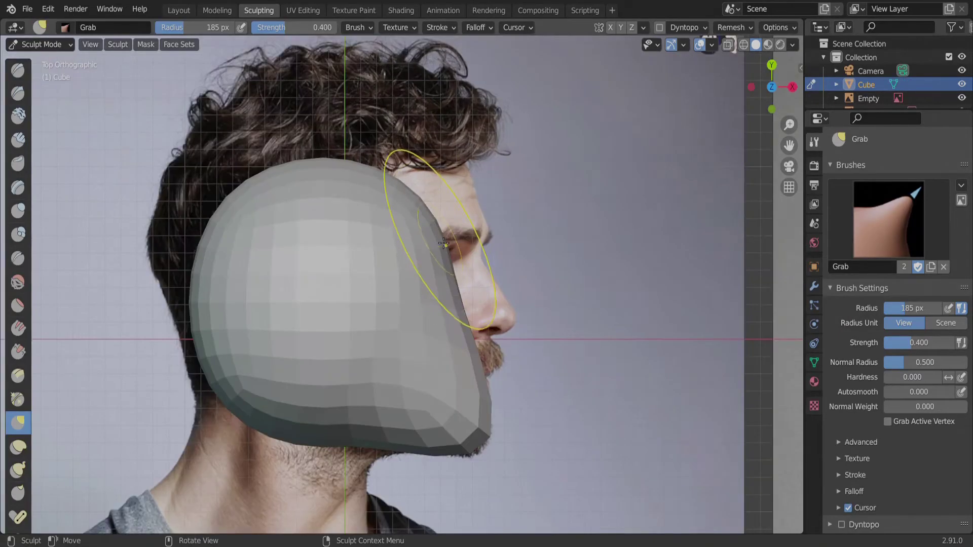
{"action": "mouse_move", "coordinate": [421, 203]}
{"action": "left_mouse_down"}
{"action": "mouse_move", "coordinate": [439, 233]}
{"action": "mouse_move", "coordinate": [560, 201]}
{"action": "left_mouse_up"}
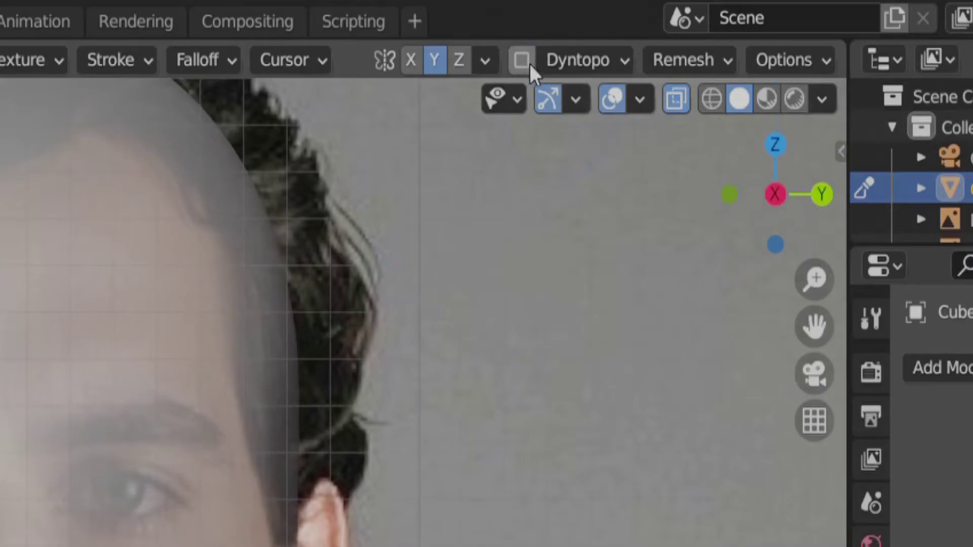
- Enable Dyntopo for sculpting the head mesh and accept that vertex data is not preserved
{"action": "left_click", "coordinate": [522, 61]}
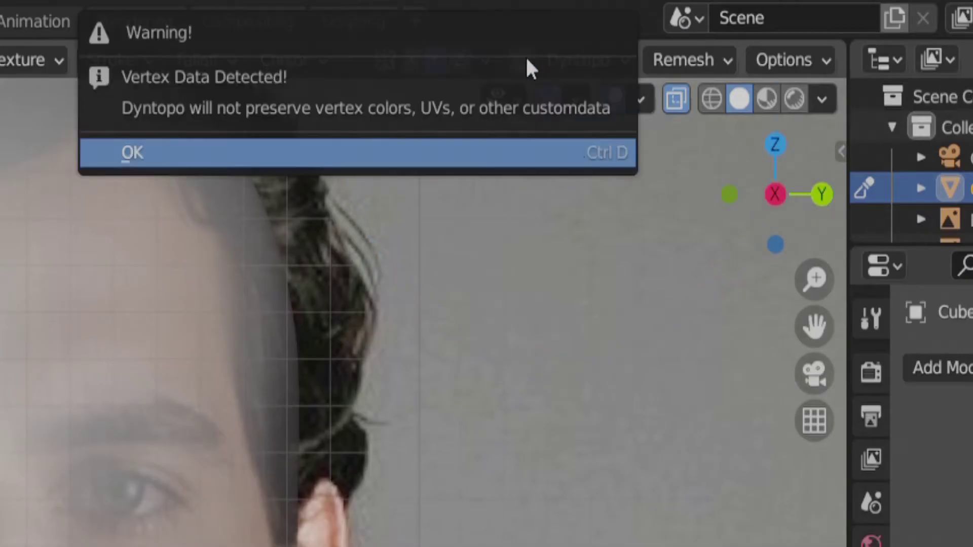
{"action": "left_click", "coordinate": [468, 150]}
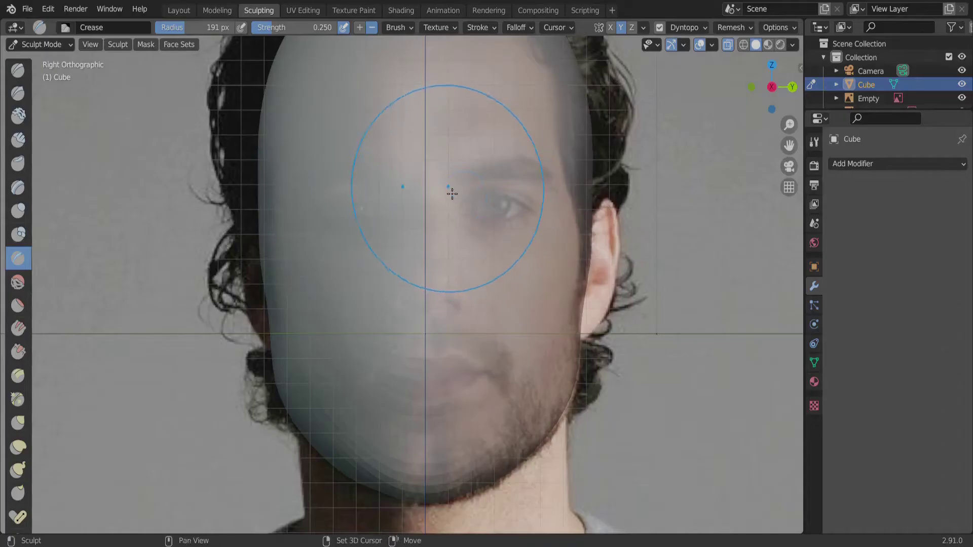
- Sculpt a stroke across the inner eye area with the Clay Strips brush at a 41 px radius
{"action": "middle_click_drag", "start_coordinate": [452, 194], "coordinate": [500, 232], "text": "shift"}
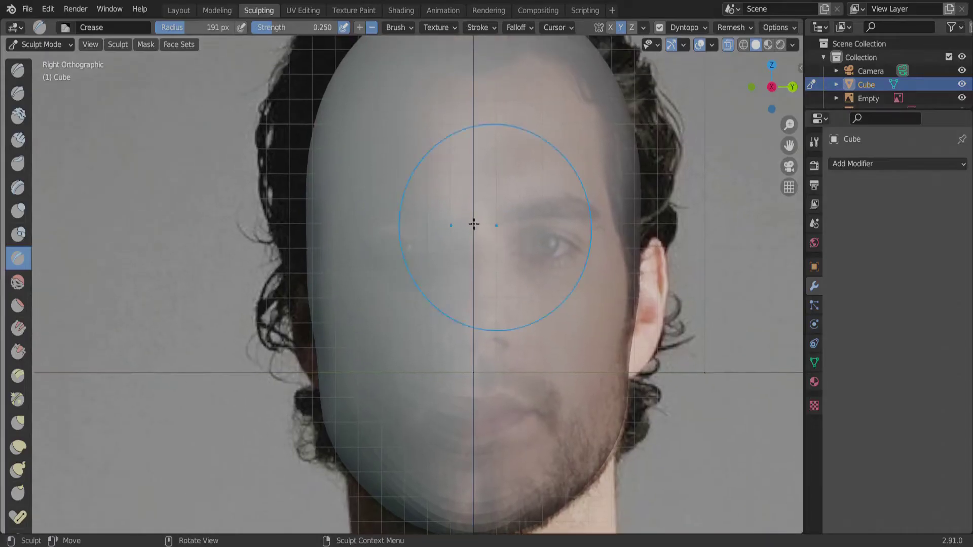
{"action": "left_click", "coordinate": [18, 139]}
{"action": "scroll", "coordinate": [382, 271], "scroll_direction": "up", "scroll_amount": 2}
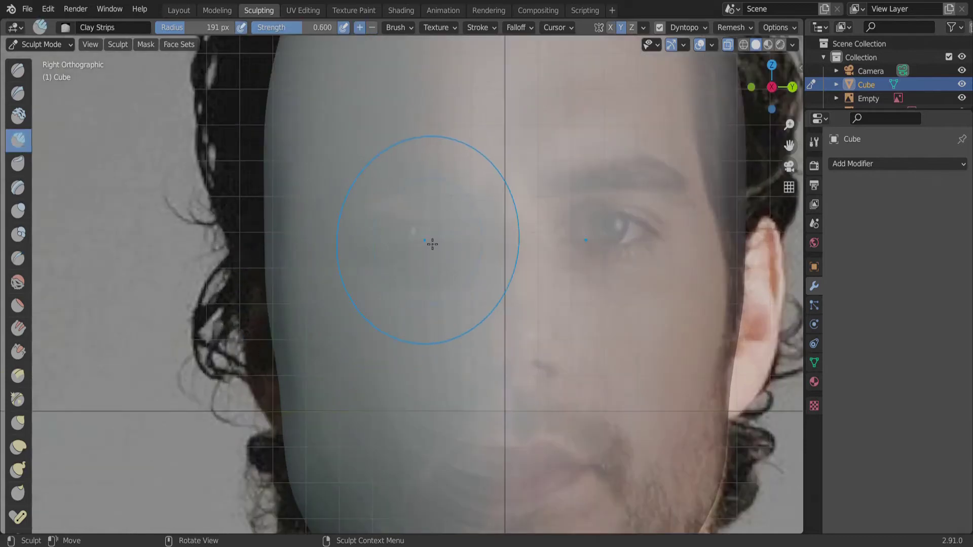
{"action": "key", "text": "f"}
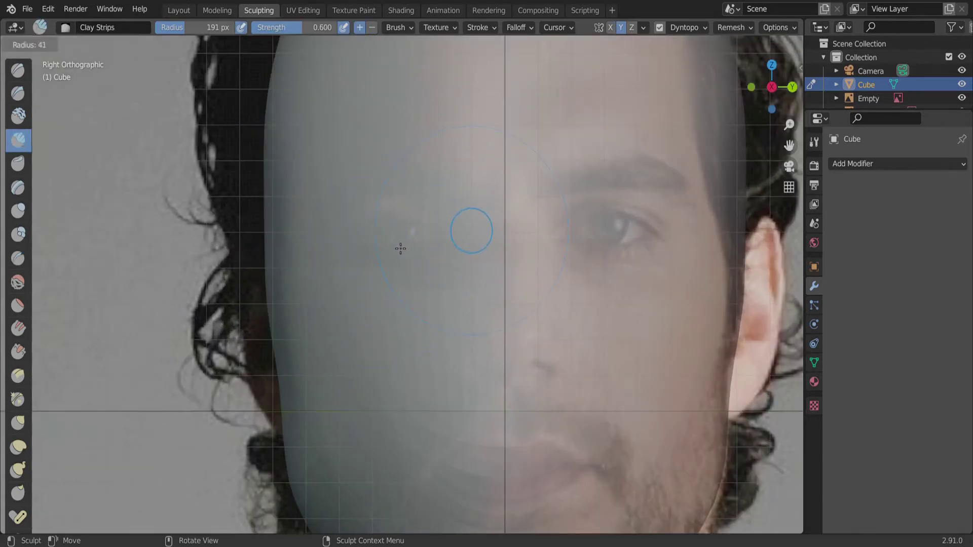
{"action": "left_click", "coordinate": [401, 248]}
{"action": "key", "text": "alt+z"}
{"action": "scroll", "coordinate": [386, 252], "scroll_direction": "up", "scroll_amount": 1}
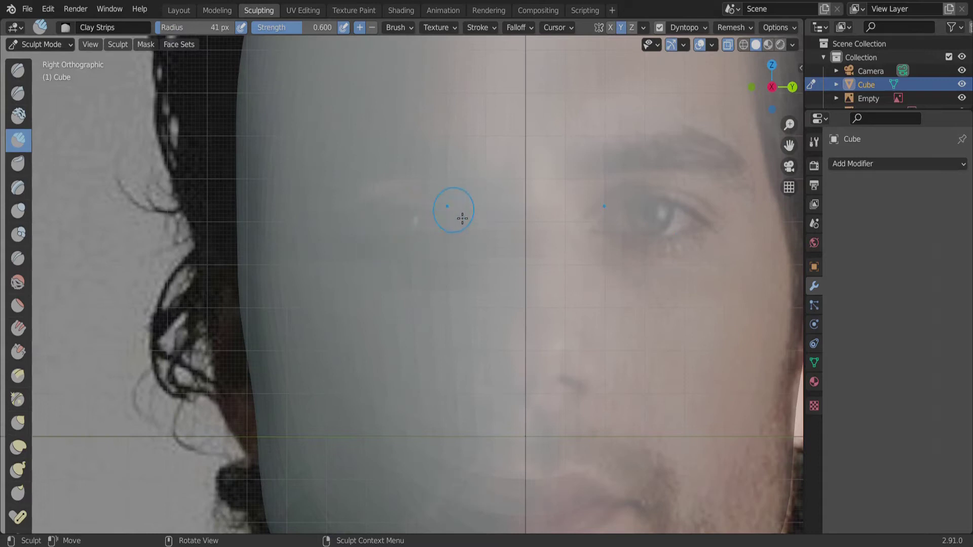
{"action": "mouse_move", "coordinate": [487, 234]}
{"action": "left_mouse_down"}
{"action": "mouse_move", "coordinate": [364, 234]}
{"action": "mouse_move", "coordinate": [418, 233]}
{"action": "left_mouse_up"}
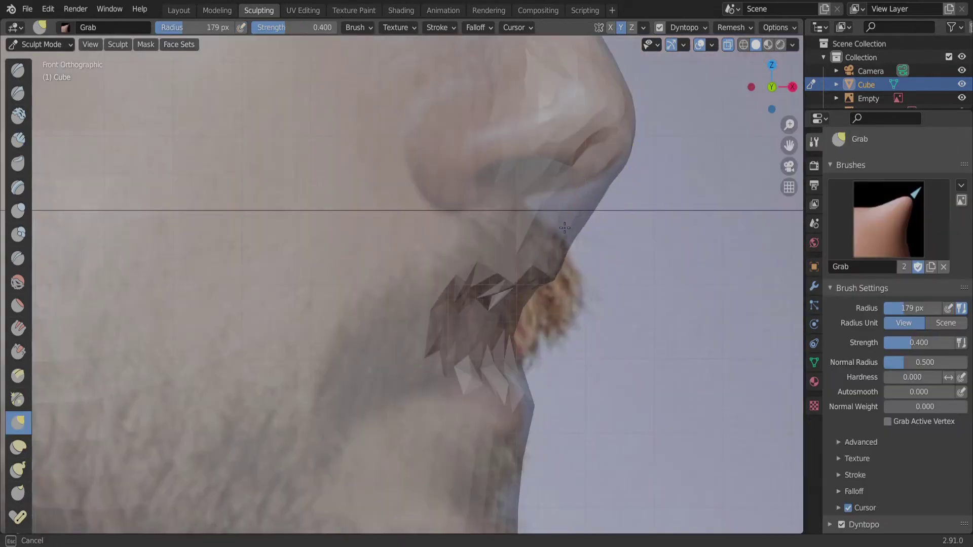
- Push the profile just below the nose inward toward the reference with the Grab brush
{"action": "mouse_move", "coordinate": [555, 223]}
{"action": "left_mouse_down"}
{"action": "mouse_move", "coordinate": [578, 231]}
{"action": "mouse_move", "coordinate": [551, 214]}
{"action": "mouse_move", "coordinate": [562, 228]}
{"action": "mouse_move", "coordinate": [513, 224]}
{"action": "mouse_move", "coordinate": [536, 222]}
{"action": "left_mouse_up"}
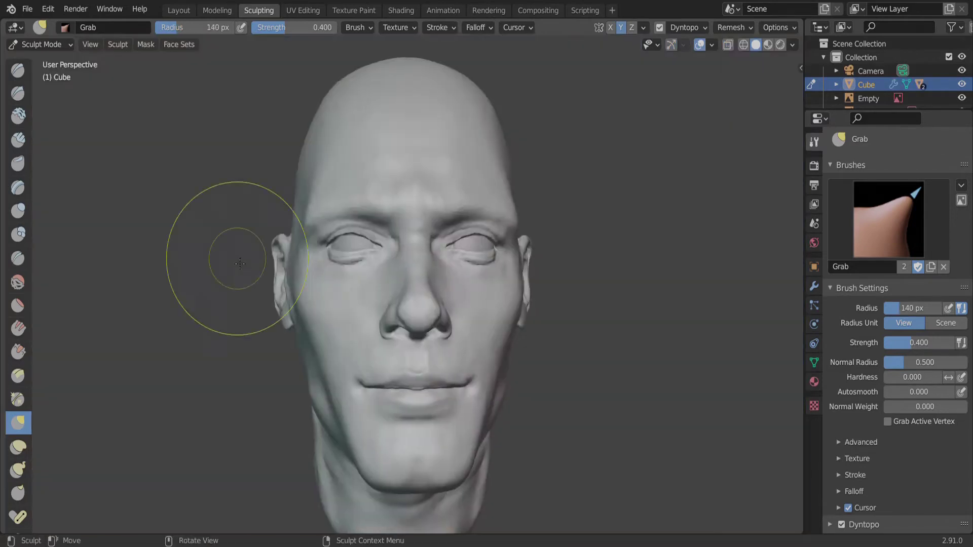
{"action": "middle_click_drag", "start_coordinate": [217, 257], "coordinate": [330, 254]}
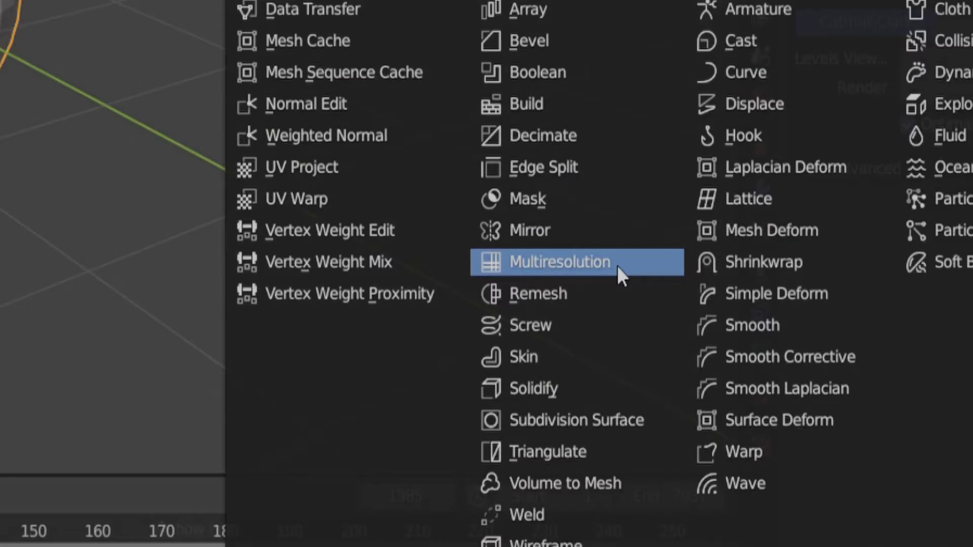
- Add a Multiresolution modifier to the rounded cube and switch the Dyntopo setting in sculpting
{"action": "left_click", "coordinate": [623, 215]}
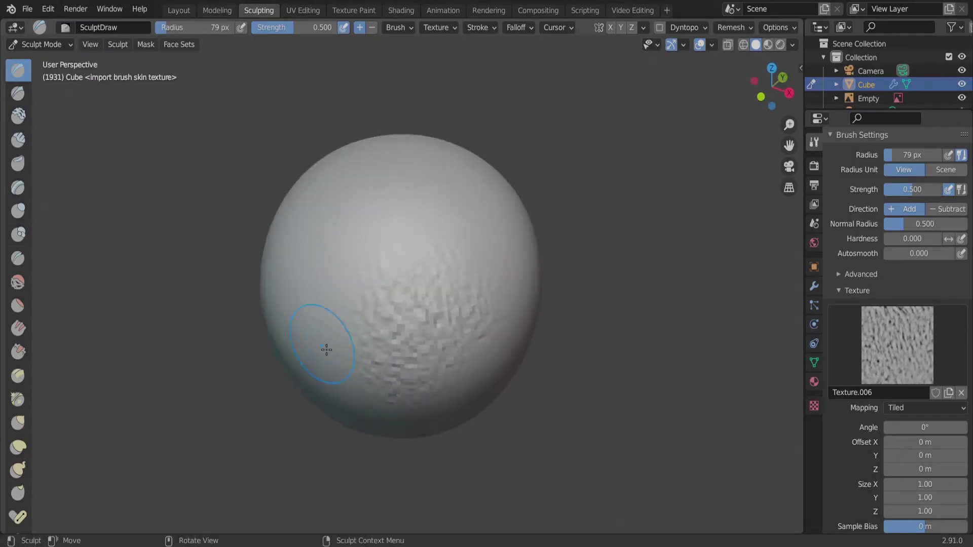
{"action": "middle_click_drag", "start_coordinate": [327, 349], "coordinate": [294, 365]}
{"action": "scroll", "coordinate": [424, 256], "scroll_direction": "up", "scroll_amount": 3}
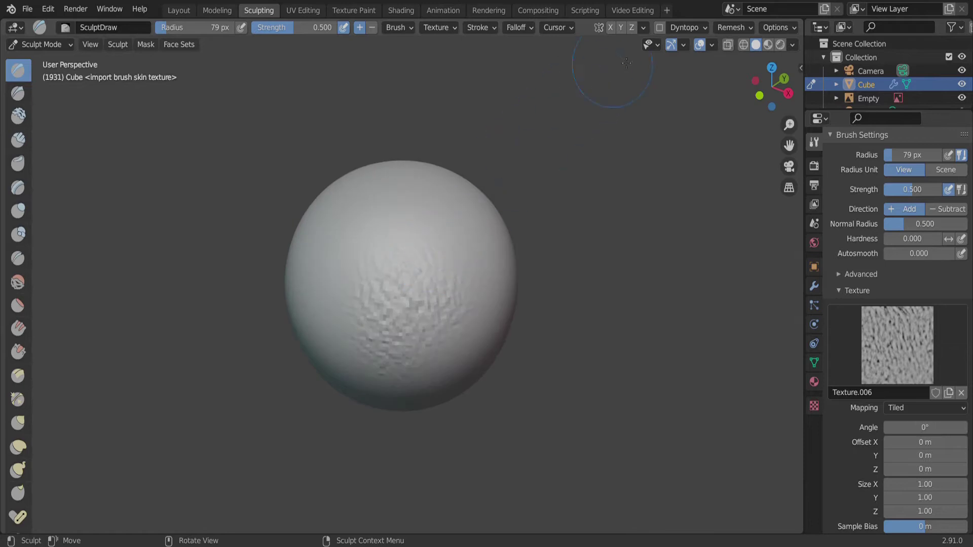
{"action": "left_click", "coordinate": [660, 27]}
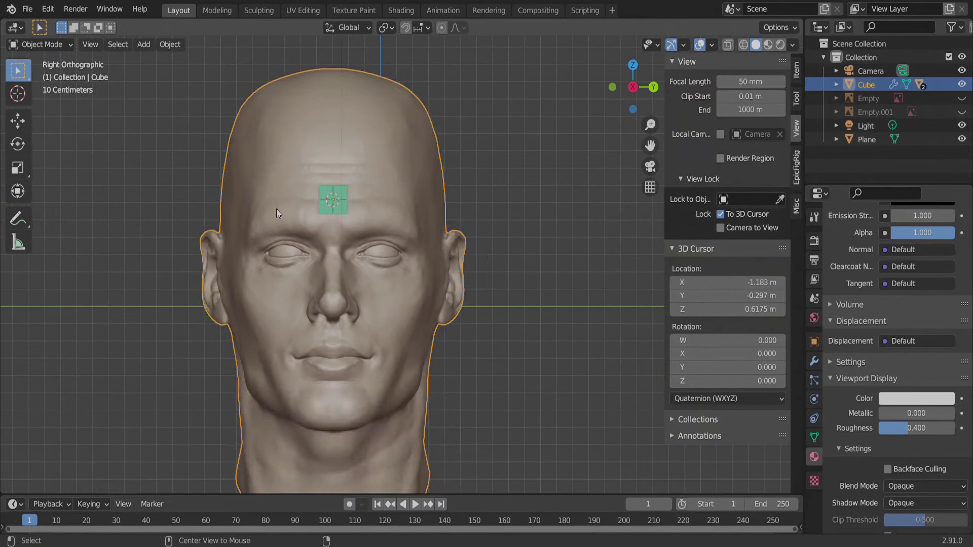
- Select the green plane and reposition it over the centre of the forehead
{"action": "left_click", "coordinate": [333, 199]}
{"action": "left_click_drag", "start_coordinate": [333, 199], "coordinate": [375, 289]}
{"action": "key", "text": "g"}
{"action": "key", "text": "y"}
{"action": "key", "text": "Escape"}
{"action": "scroll", "coordinate": [247, 256], "scroll_direction": "up", "scroll_amount": 3}
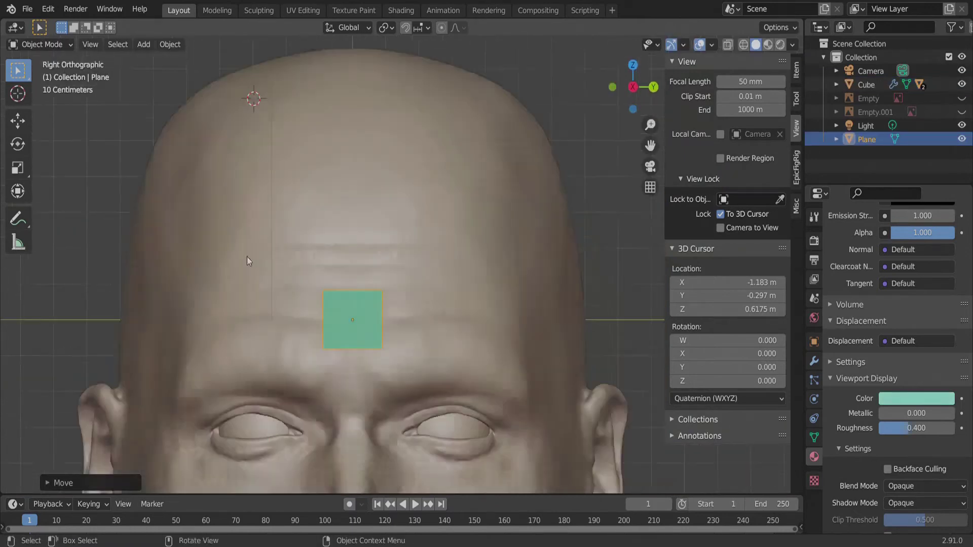
- Delete one half of the plane and add a Mirror modifier on the Y axis with Clipping
{"action": "scroll", "coordinate": [247, 256], "scroll_direction": "up", "scroll_amount": 2}
{"action": "key", "text": "Tab"}
{"action": "key", "text": "x"}
{"action": "scroll", "coordinate": [355, 254], "scroll_direction": "down", "scroll_amount": 4}
{"action": "left_click", "coordinate": [814, 361]}
{"action": "left_click", "coordinate": [898, 239]}
{"action": "left_click", "coordinate": [700, 345]}
{"action": "scroll", "coordinate": [457, 228], "scroll_direction": "up", "scroll_amount": 5}
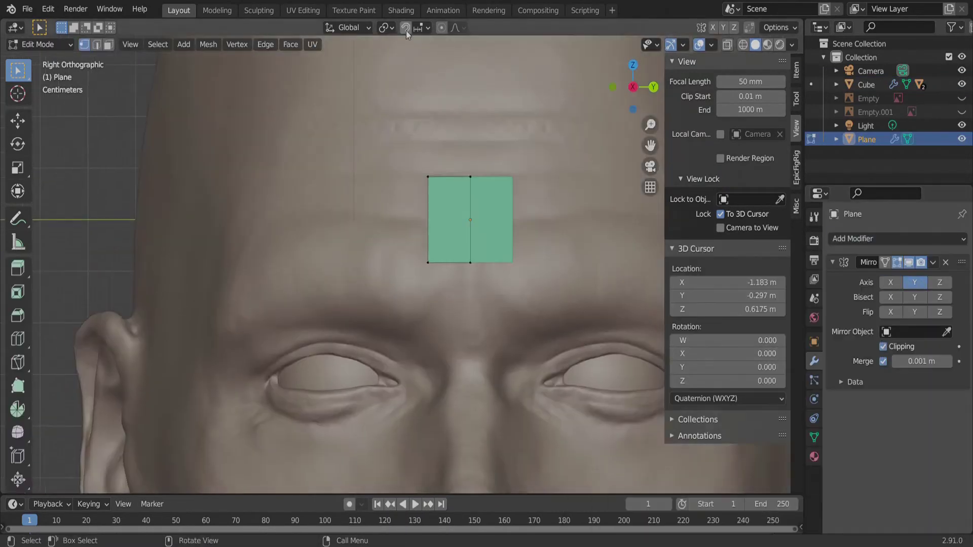
- Turn on snapping and extrude the plane's outer edge sideways into a strip of faces above the brow
{"action": "left_click", "coordinate": [406, 28]}
{"action": "key", "text": "e"}
{"action": "middle_click_drag", "start_coordinate": [456, 305], "coordinate": [507, 284]}
{"action": "key", "text": "e"}
- Set snapping to Face and move the strip's outer end onto the head's surface near the temple
{"action": "left_click", "coordinate": [428, 27]}
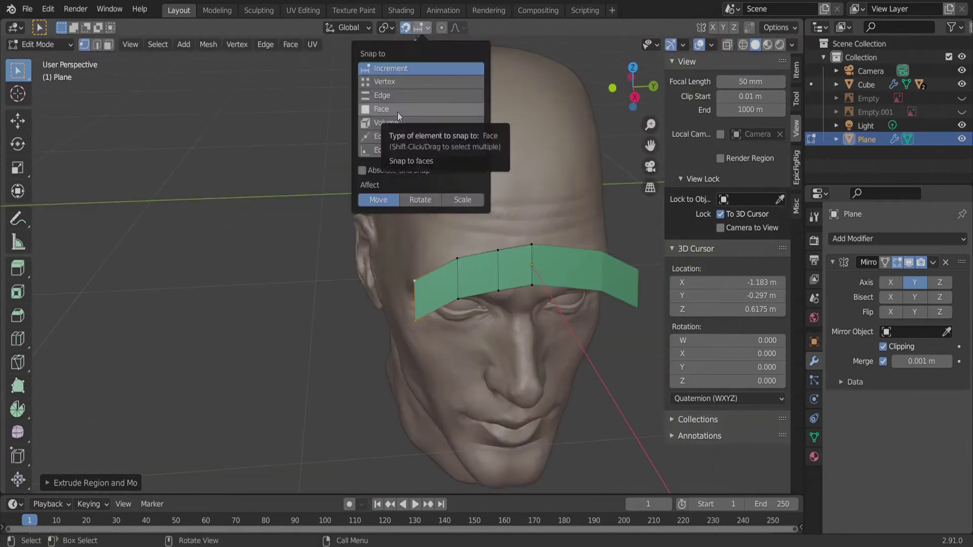
{"action": "left_click", "coordinate": [398, 110]}
{"action": "key", "text": "KP_3"}
{"action": "scroll", "coordinate": [324, 253], "scroll_direction": "up", "scroll_amount": 3}
{"action": "key", "text": "g"}
{"action": "left_click", "coordinate": [324, 273]}
- Display the strip In Front of the head and snap its lower outer vertex onto the temple
{"action": "left_click", "coordinate": [814, 341]}
{"action": "key", "text": "g"}
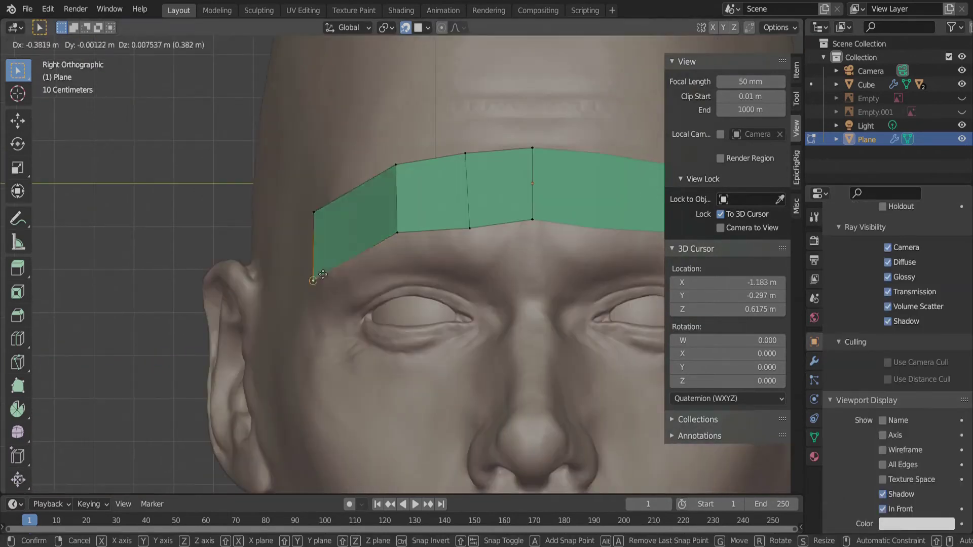
{"action": "left_click", "coordinate": [323, 274]}
- Maximize the 3D viewport and shape the strip's end around the outer eye by moving and rotating its vertices
{"action": "key", "text": "n"}
{"action": "middle_click_drag", "start_coordinate": [406, 229], "coordinate": [406, 375], "text": "shift"}
{"action": "scroll", "coordinate": [406, 375], "scroll_direction": "up", "scroll_amount": 1}
{"action": "key", "text": "ctrl+space"}
{"action": "key", "text": "g"}
{"action": "left_click", "coordinate": [451, 163]}
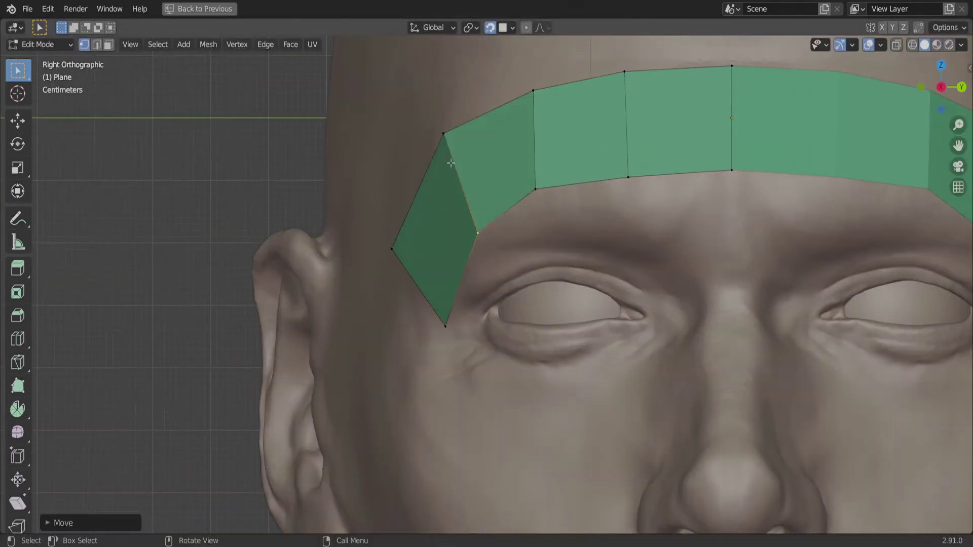
{"action": "scroll", "coordinate": [451, 162], "scroll_direction": "down", "scroll_amount": 3}
{"action": "middle_click_drag", "start_coordinate": [431, 229], "coordinate": [431, 446], "text": "shift"}
{"action": "scroll", "coordinate": [431, 355], "scroll_direction": "up", "scroll_amount": 2}
{"action": "key", "text": "r"}
{"action": "left_click", "coordinate": [414, 361]}
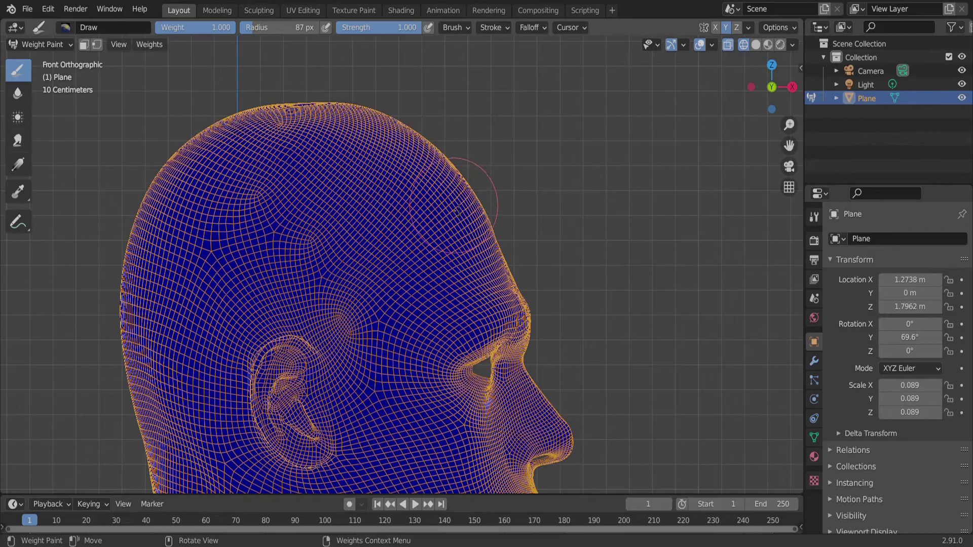
- Paint the scalp with weight 1.000 down to the hairline and temples using the Draw brush at 87 px radius
{"action": "mouse_move", "coordinate": [450, 204]}
{"action": "left_mouse_down"}
{"action": "mouse_move", "coordinate": [446, 221]}
{"action": "mouse_move", "coordinate": [444, 210]}
{"action": "mouse_move", "coordinate": [364, 237]}
{"action": "left_mouse_up"}
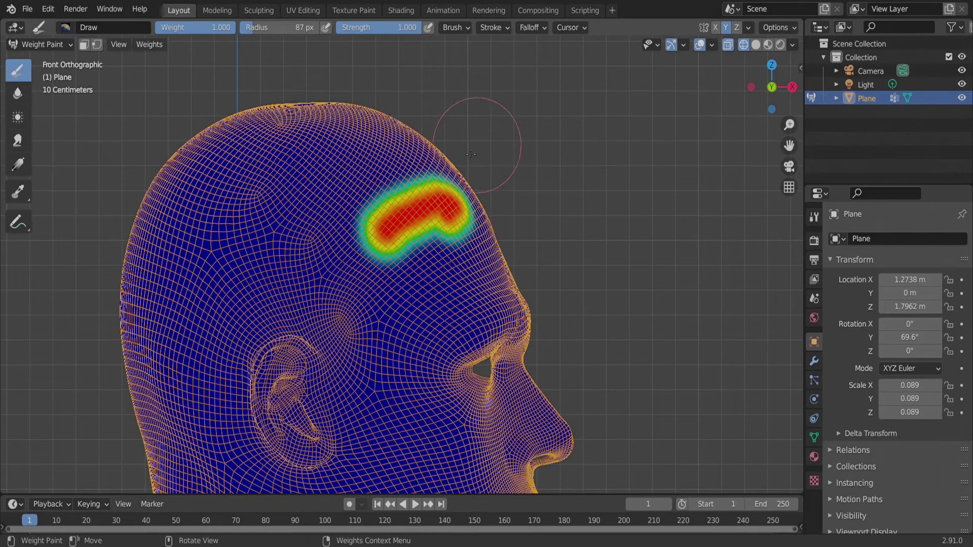
{"action": "mouse_move", "coordinate": [486, 132]}
{"action": "middle_mouse_down"}
{"action": "mouse_move", "coordinate": [384, 169]}
{"action": "mouse_move", "coordinate": [325, 175]}
{"action": "middle_mouse_up"}
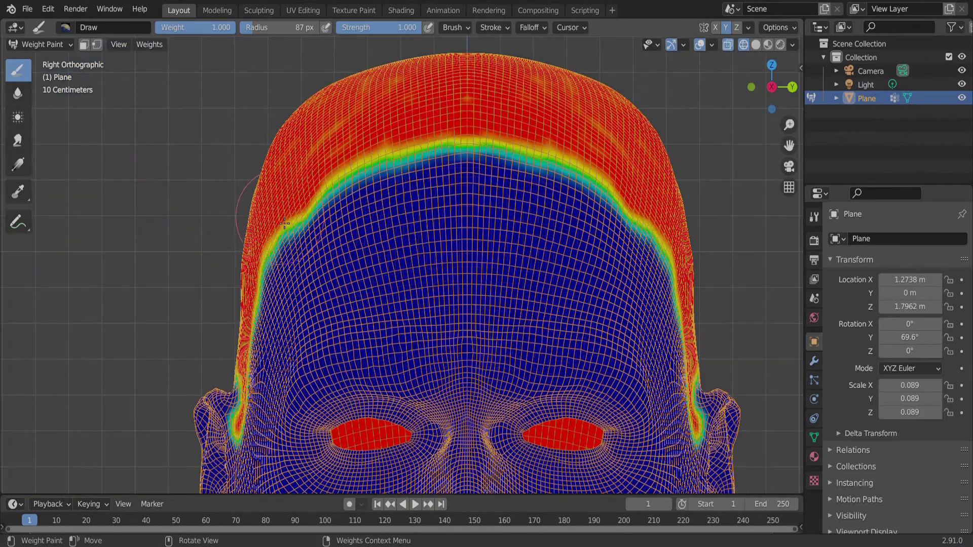
{"action": "left_click_drag", "start_coordinate": [284, 231], "coordinate": [277, 243]}
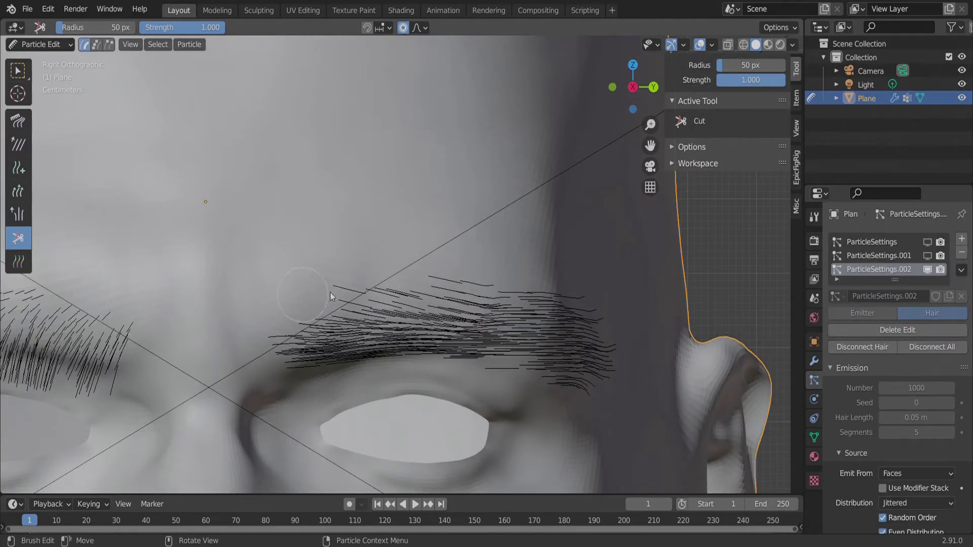
- Trim the stray hairs along the eyebrow's upper edge with the Cut brush at a 50 px radius
{"action": "left_click_drag", "start_coordinate": [330, 292], "coordinate": [433, 284]}
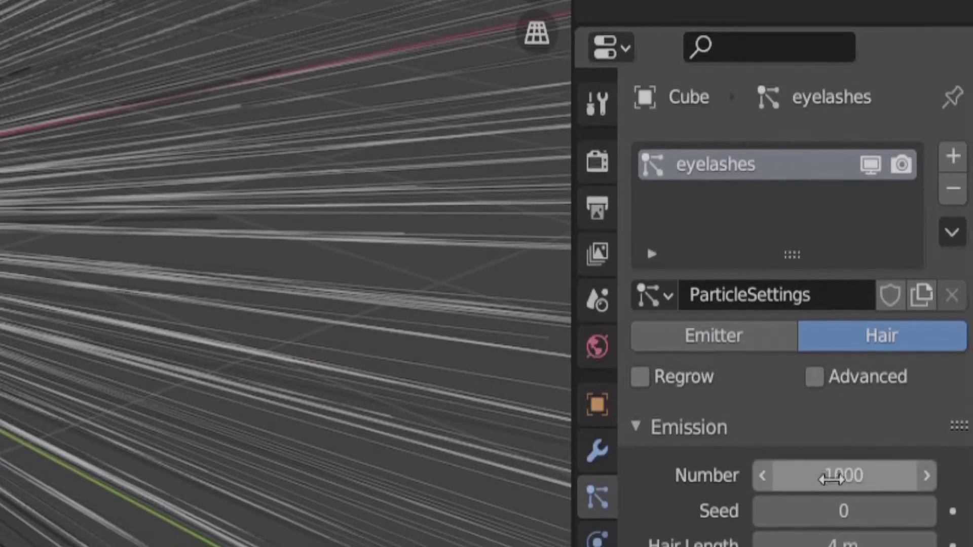
- Set the eyelashes hair system's emission number to 0 and shorten its hair length
{"action": "left_click", "coordinate": [828, 419]}
{"action": "type", "text": "0"}
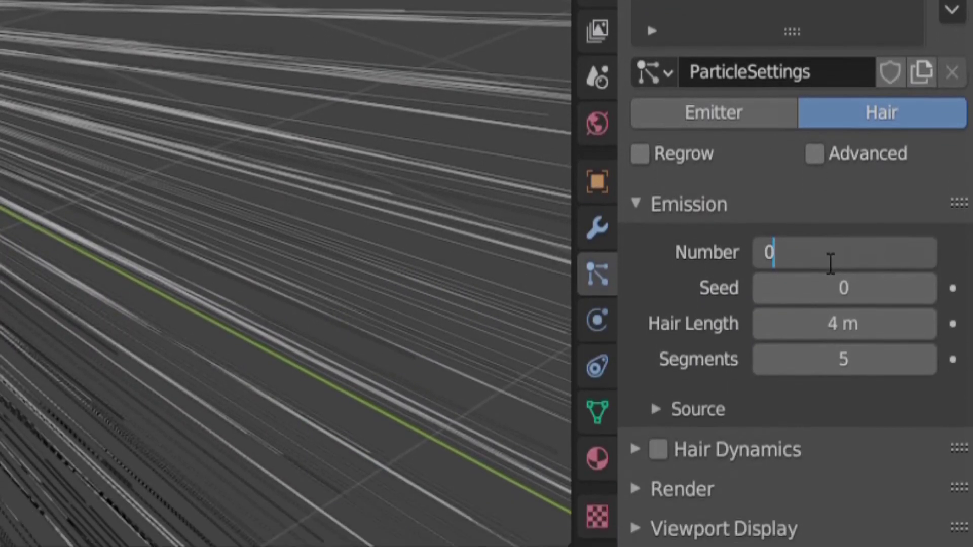
{"action": "key", "text": "Return"}
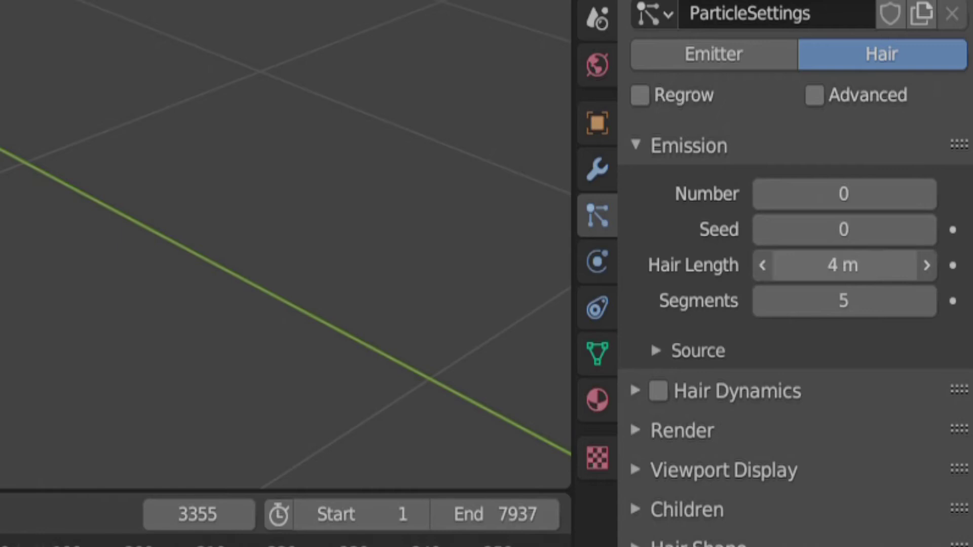
{"action": "left_click", "coordinate": [815, 264]}
{"action": "key", "text": "BackSpace"}
{"action": "type", "text": ".0"}
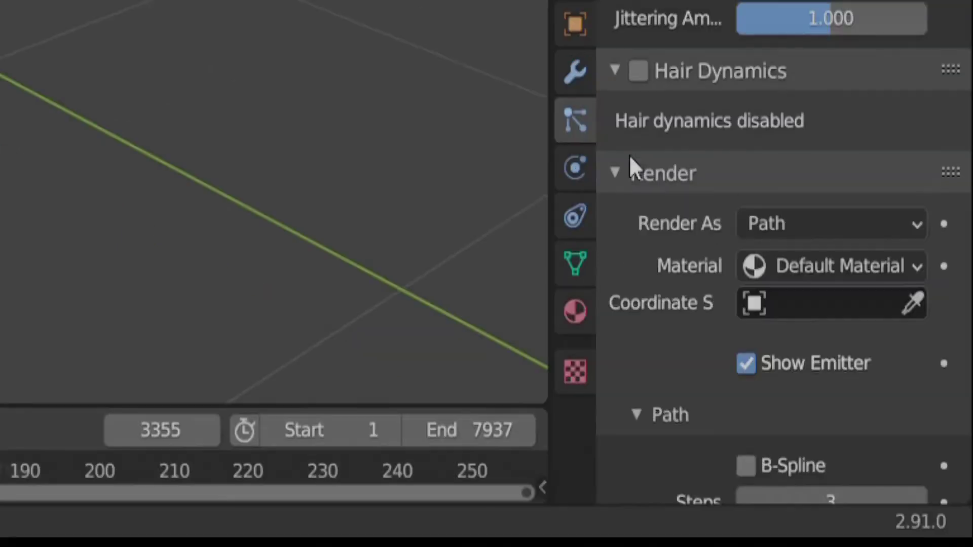
{"action": "scroll", "coordinate": [631, 154], "scroll_direction": "down", "scroll_amount": 3}
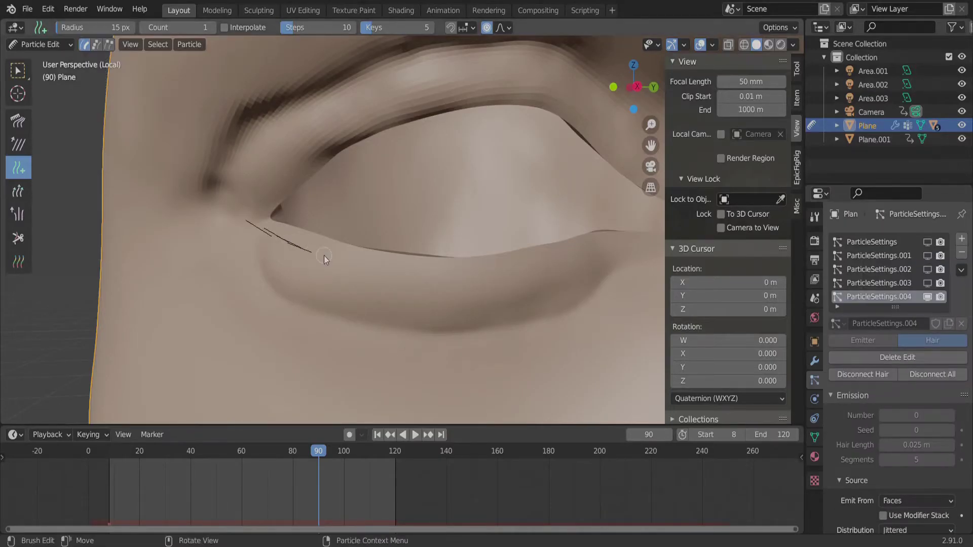
- Add eyelash hairs along the eyelid with the Add brush at a 15 px radius and a count of 1
{"action": "scroll", "coordinate": [345, 241], "scroll_direction": "down", "scroll_amount": 3}
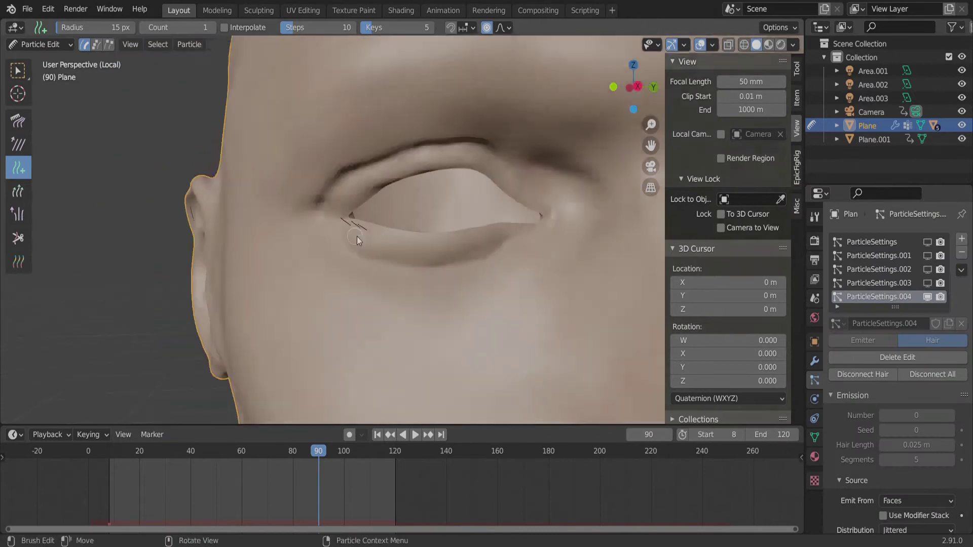
{"action": "scroll", "coordinate": [357, 238], "scroll_direction": "up", "scroll_amount": 3}
{"action": "middle_click_drag", "start_coordinate": [554, 247], "coordinate": [313, 262]}
{"action": "mouse_move", "coordinate": [313, 262]}
{"action": "left_mouse_down"}
{"action": "mouse_move", "coordinate": [383, 207]}
{"action": "mouse_move", "coordinate": [460, 184]}
{"action": "mouse_move", "coordinate": [580, 172]}
{"action": "mouse_move", "coordinate": [622, 183]}
{"action": "mouse_move", "coordinate": [649, 208]}
{"action": "left_mouse_up"}
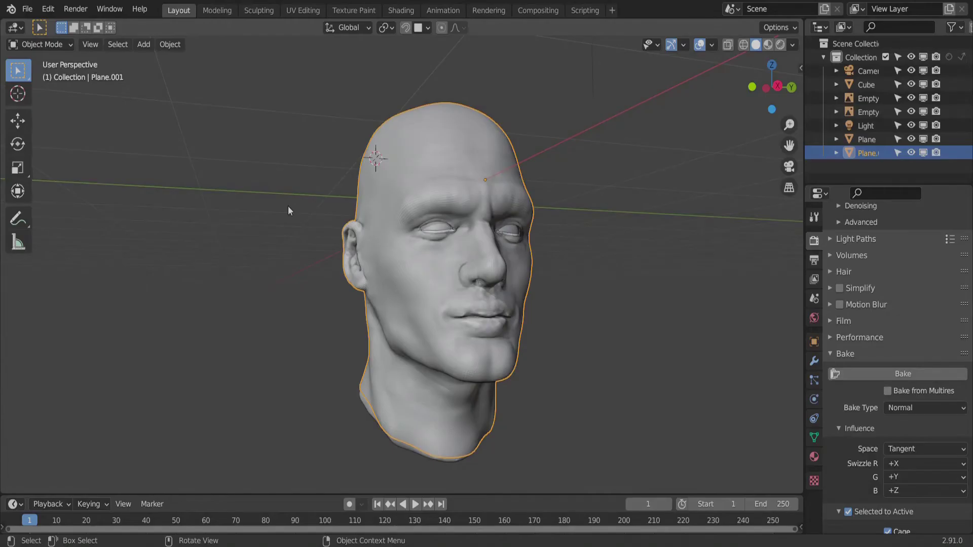
{"action": "scroll", "coordinate": [482, 315], "scroll_direction": "down", "scroll_amount": 4}
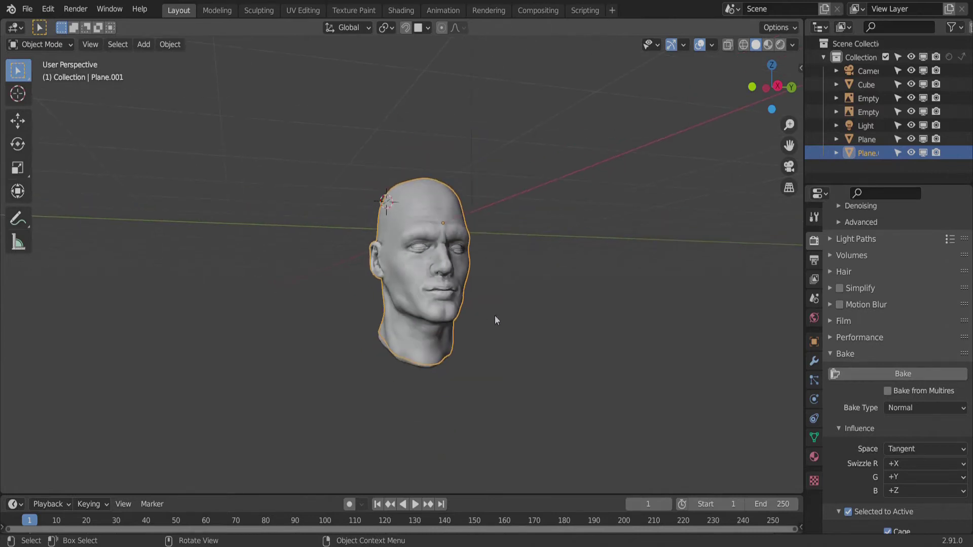
{"action": "mouse_move", "coordinate": [460, 247]}
{"action": "middle_mouse_down"}
{"action": "mouse_move", "coordinate": [402, 245]}
{"action": "mouse_move", "coordinate": [444, 257]}
{"action": "middle_mouse_up"}
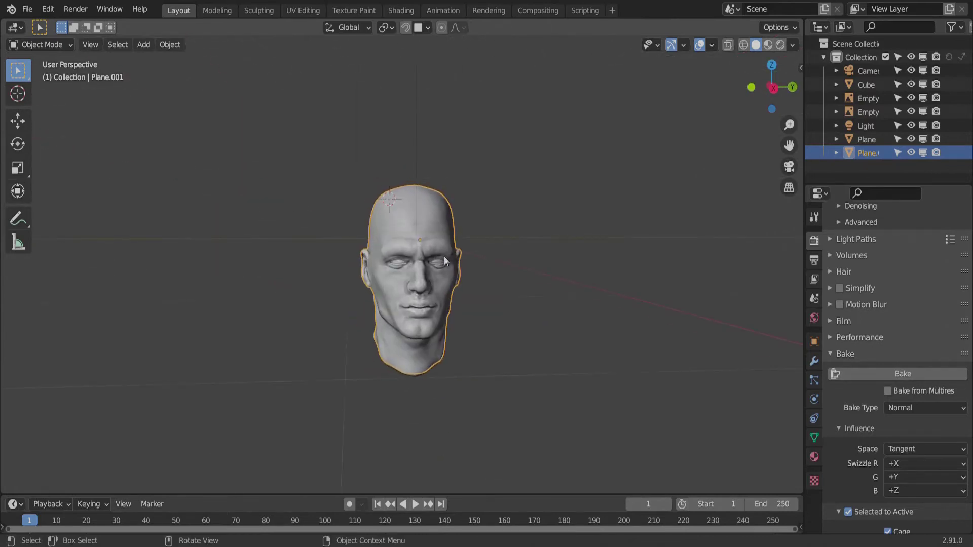
- Expand the entire duplicated low-poly head mesh outward along its normals with Shrink/Fatten to form a bake cage
{"action": "scroll", "coordinate": [443, 258], "scroll_direction": "up", "scroll_amount": 3}
{"action": "middle_click_drag", "start_coordinate": [396, 304], "coordinate": [415, 286]}
{"action": "key", "text": "Tab"}
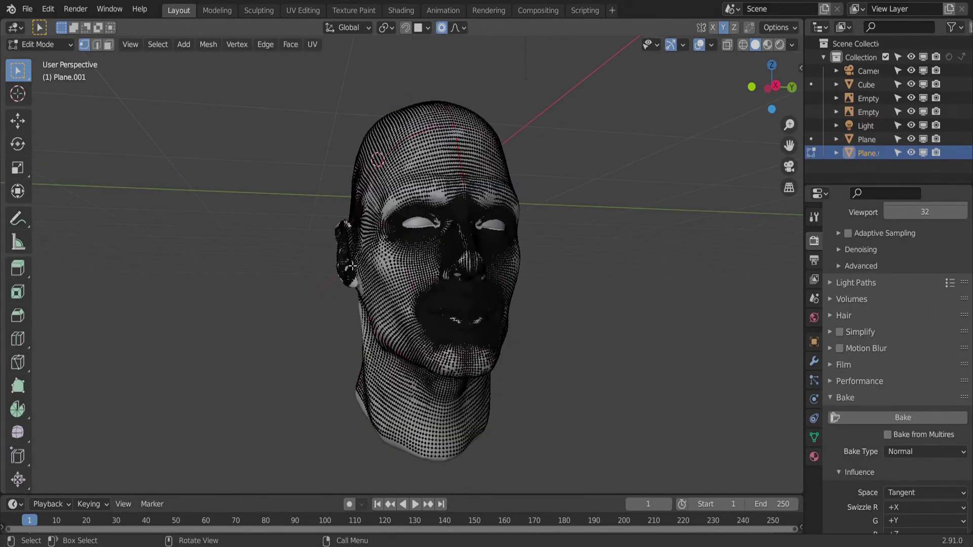
{"action": "key", "text": "a"}
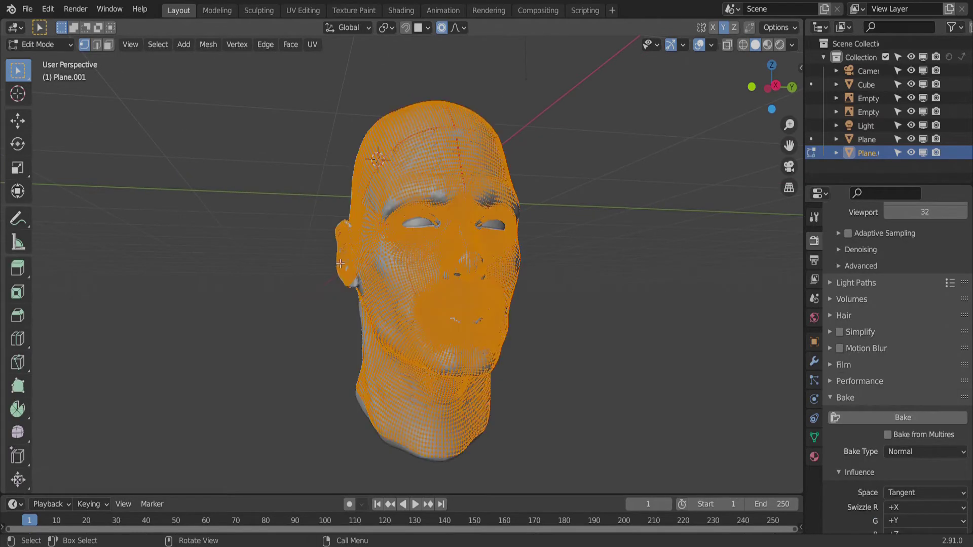
{"action": "key", "text": "alt"}
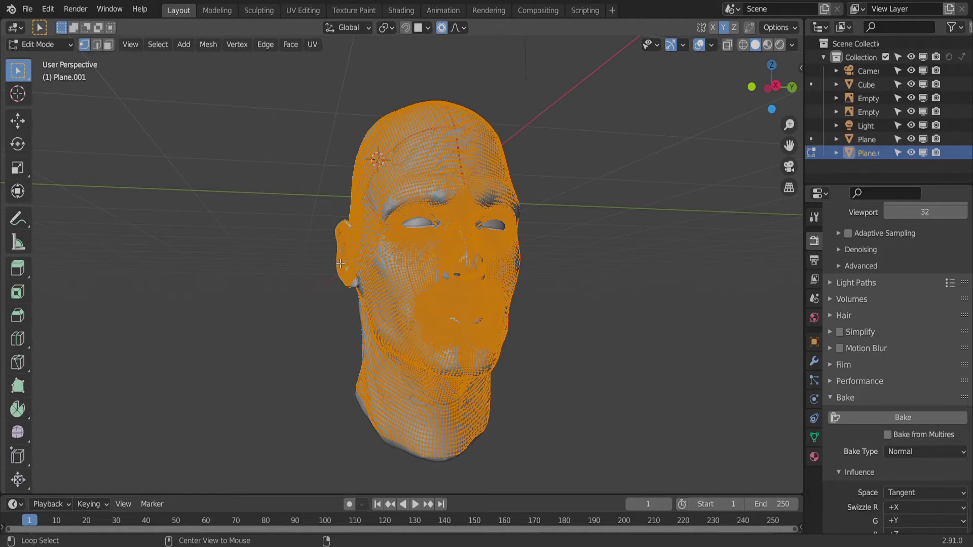
{"action": "key", "text": "alt+s"}
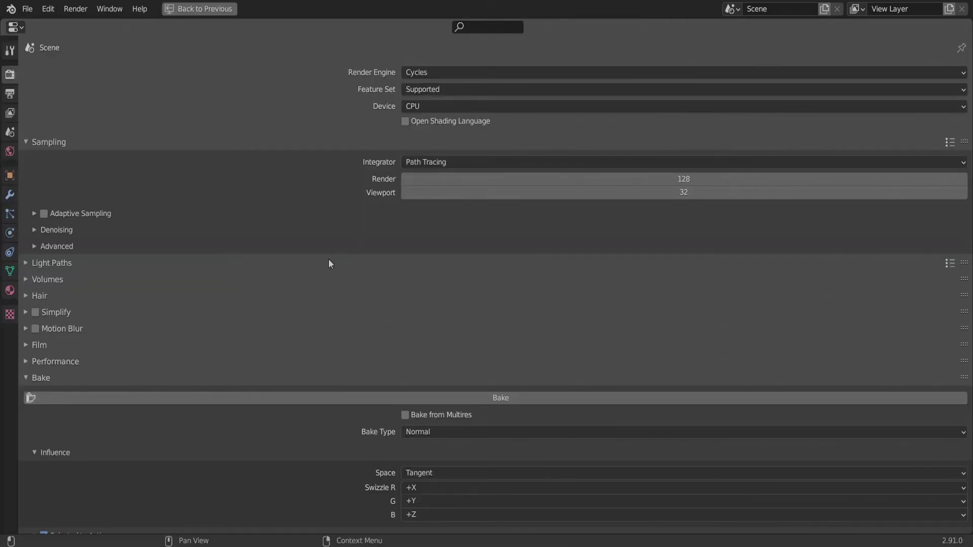
- Set the bake type to Normal and check the Selected to Active cage settings
{"action": "scroll", "coordinate": [329, 269], "scroll_direction": "down", "scroll_amount": 3}
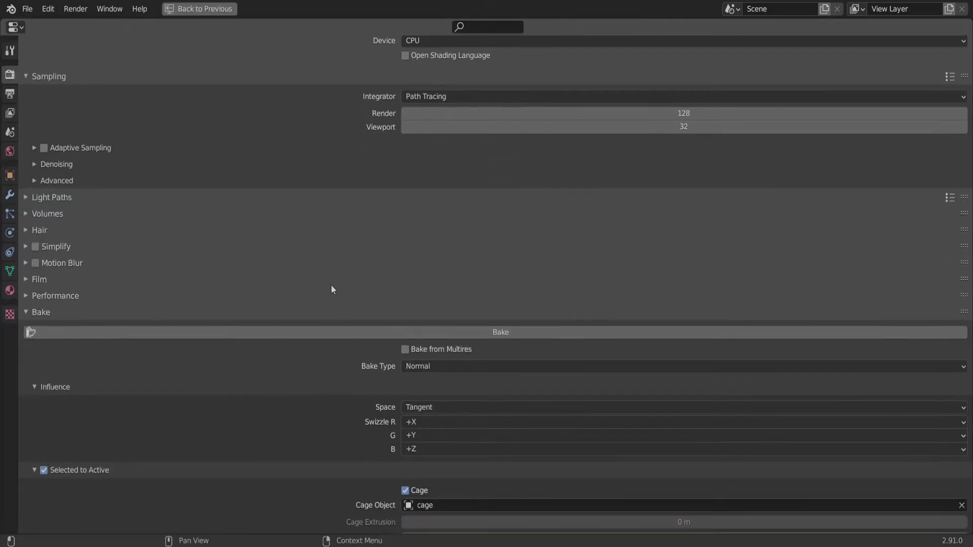
{"action": "scroll", "coordinate": [330, 285], "scroll_direction": "down", "scroll_amount": 4}
{"action": "left_click", "coordinate": [425, 279]}
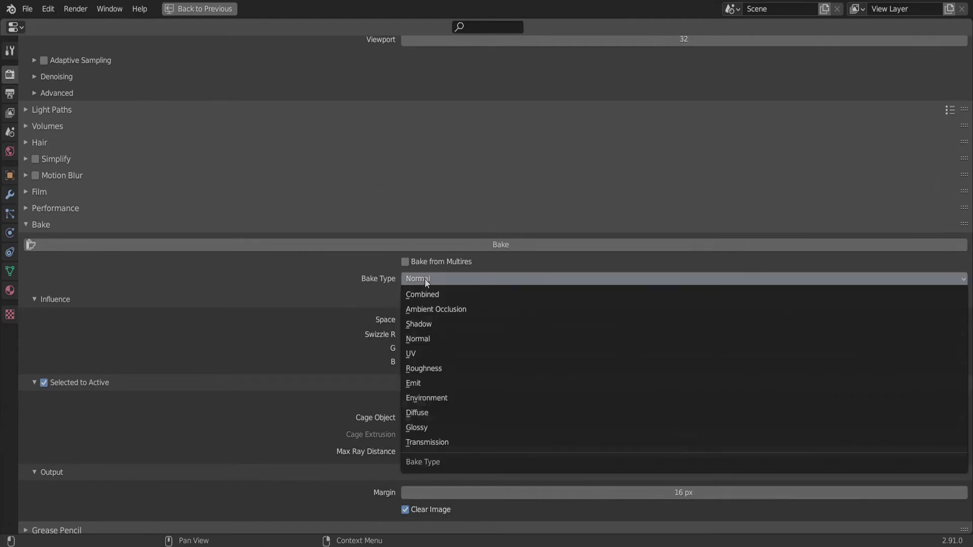
{"action": "left_click", "coordinate": [415, 339]}
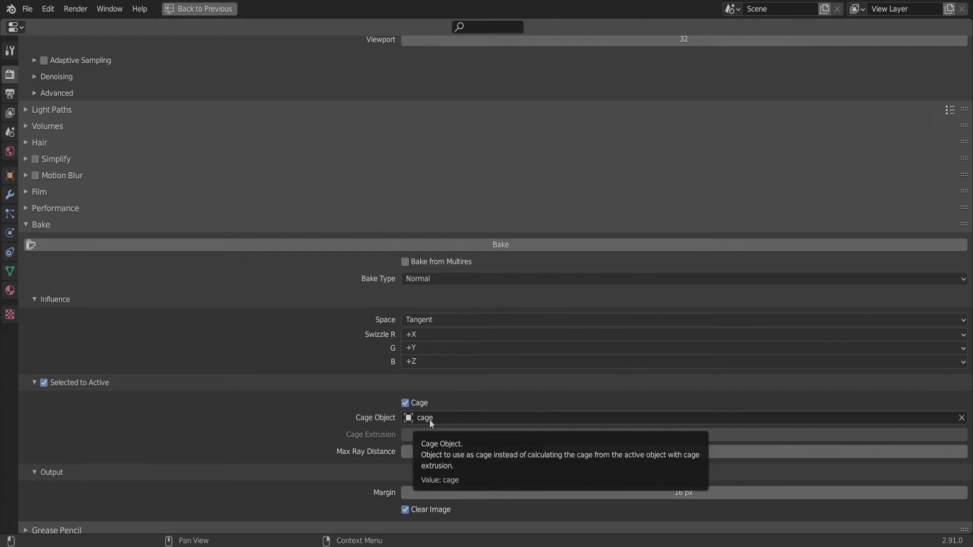
{"action": "scroll", "coordinate": [353, 397], "scroll_direction": "down", "scroll_amount": 2}
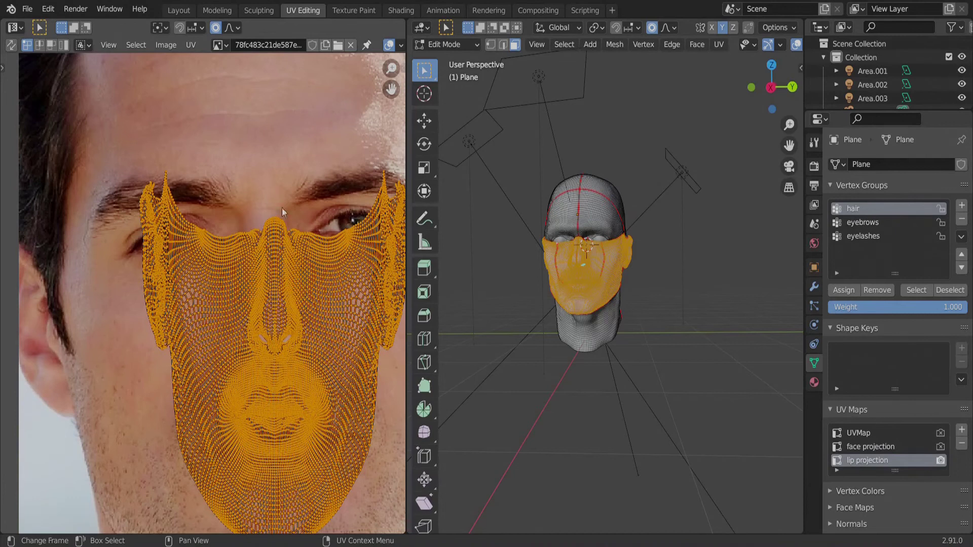
- Scale the selected lower-face UVs of the lip projection map to fit the mouth and jaw in the reference photo
{"action": "scroll", "coordinate": [179, 354], "scroll_direction": "down", "scroll_amount": 2}
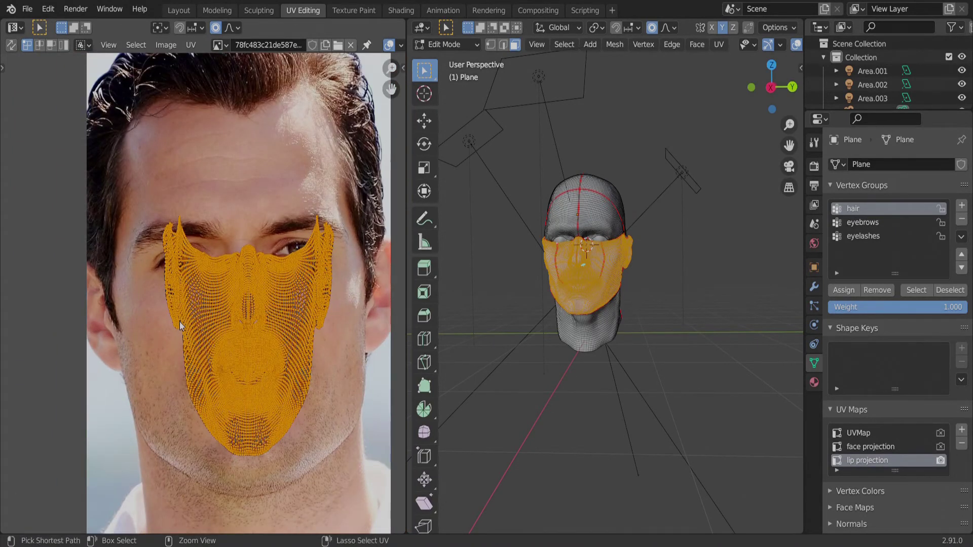
{"action": "key", "text": "ctrl+space"}
{"action": "middle_click_drag", "start_coordinate": [431, 316], "coordinate": [321, 317]}
{"action": "scroll", "coordinate": [321, 317], "scroll_direction": "up", "scroll_amount": 1}
{"action": "key", "text": "s"}
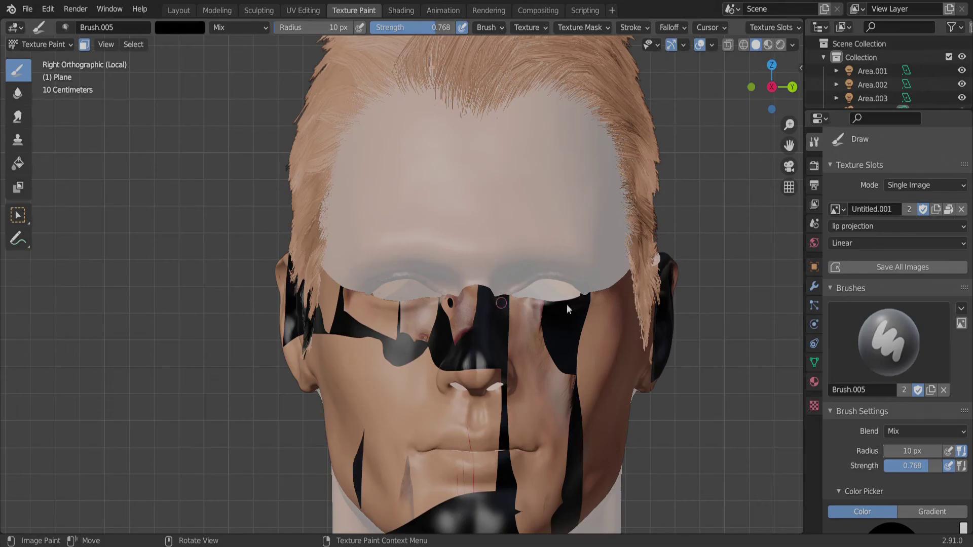
- Set the Clone brush's source to the lip projection UV map and the 78fc483c21de587e830947d35277ab7b image
{"action": "left_click", "coordinate": [844, 210]}
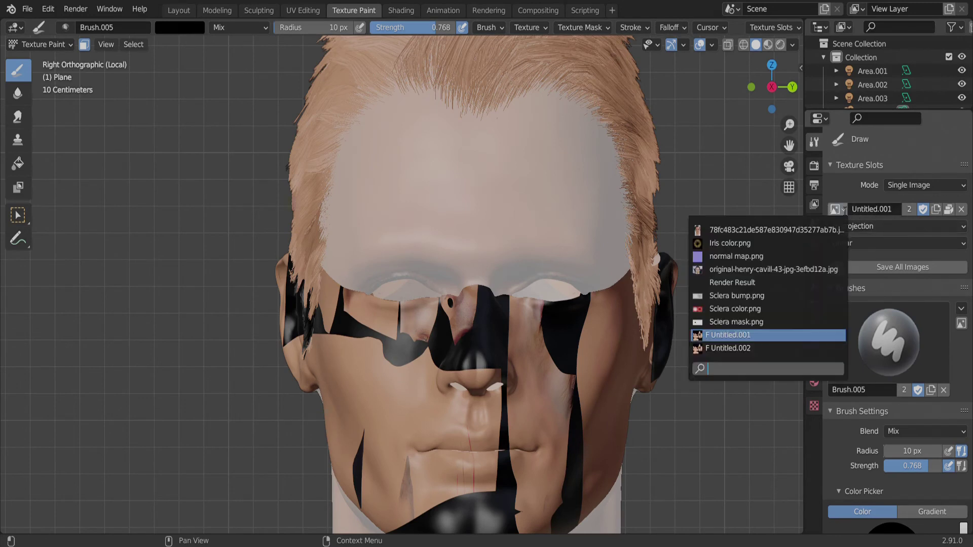
{"action": "left_click", "coordinate": [841, 211]}
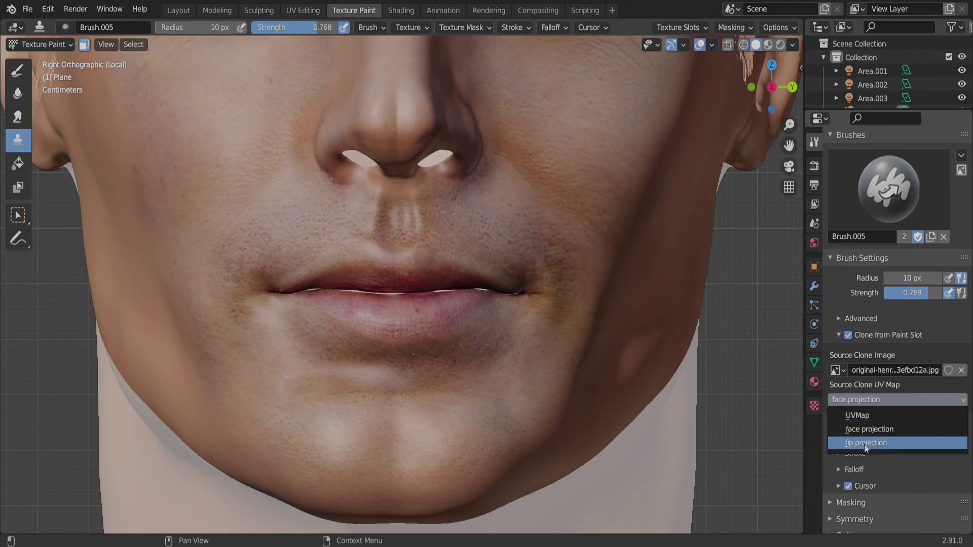
{"action": "left_click", "coordinate": [865, 444]}
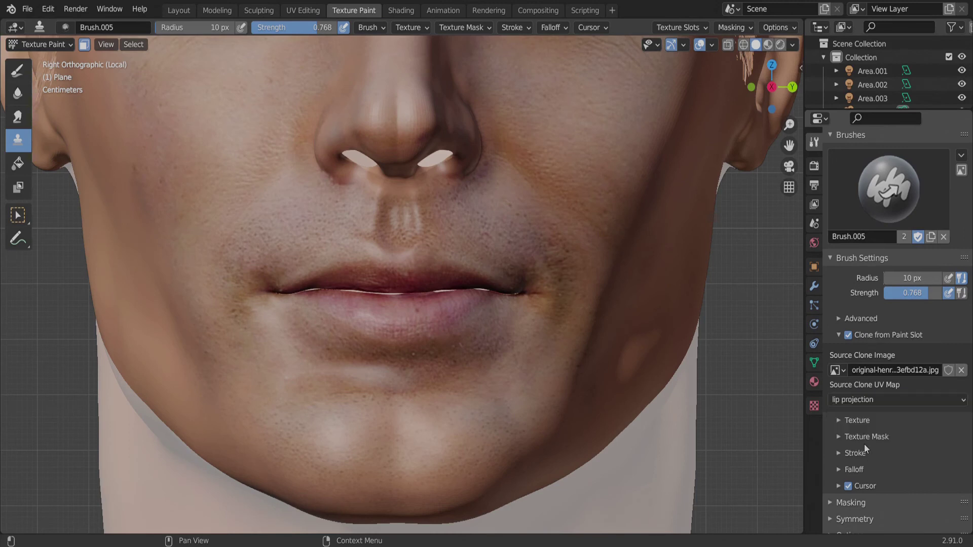
{"action": "left_click", "coordinate": [835, 370]}
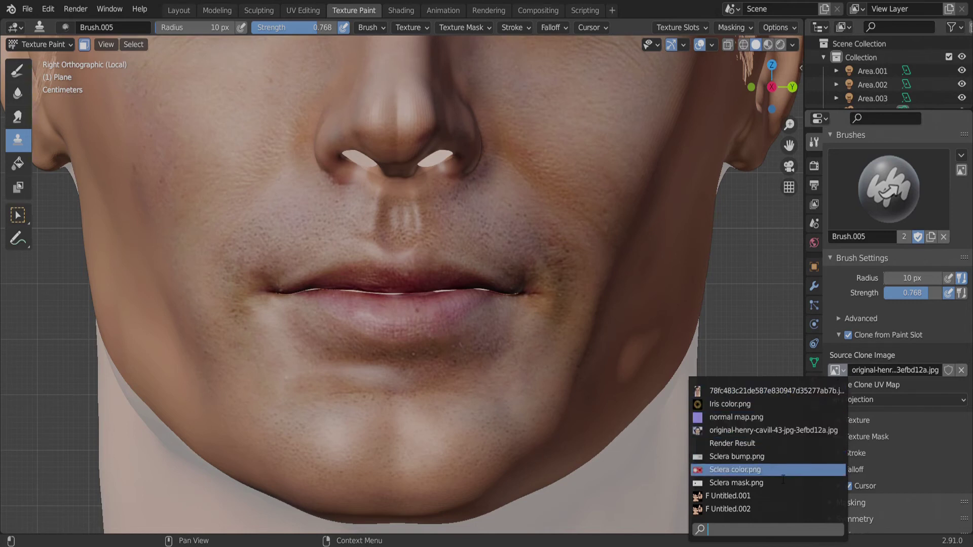
{"action": "left_click", "coordinate": [735, 391]}
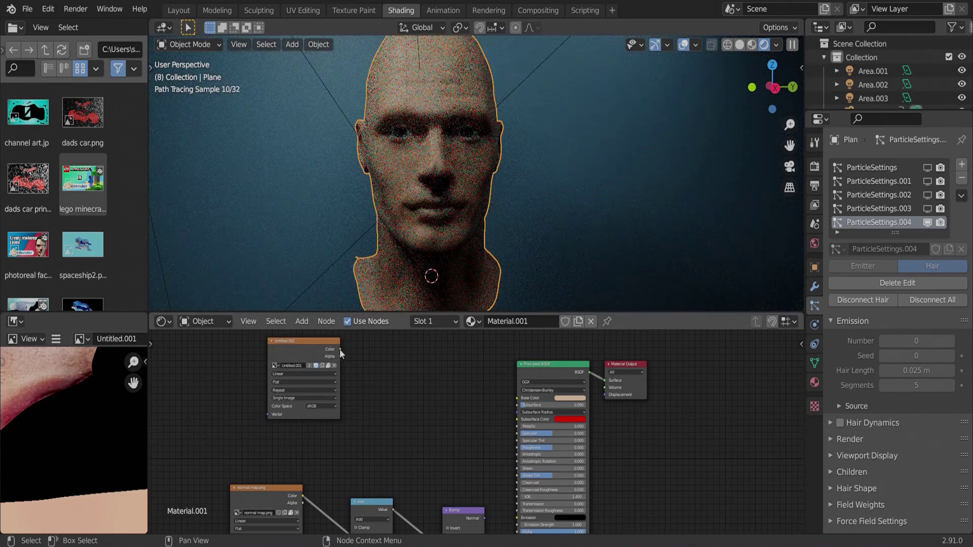
- Connect the Untitled.001 texture's color to the Principled BSDF's Base Color and the Noise Texture's factor to its Roughness
{"action": "left_click_drag", "start_coordinate": [340, 348], "coordinate": [357, 361]}
{"action": "left_click_drag", "start_coordinate": [423, 386], "coordinate": [496, 416]}
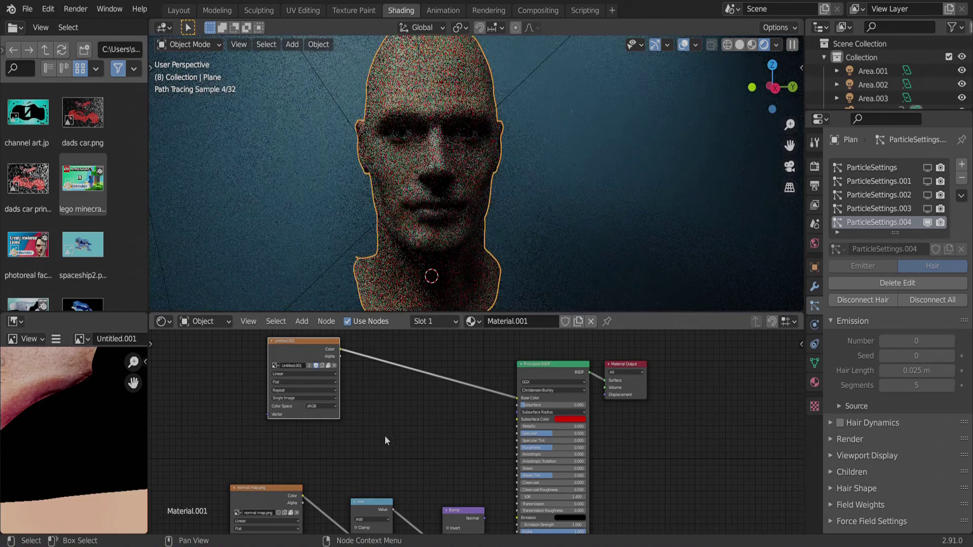
{"action": "scroll", "coordinate": [387, 435], "scroll_direction": "down", "scroll_amount": 1}
{"action": "left_click_drag", "start_coordinate": [304, 524], "coordinate": [477, 386]}
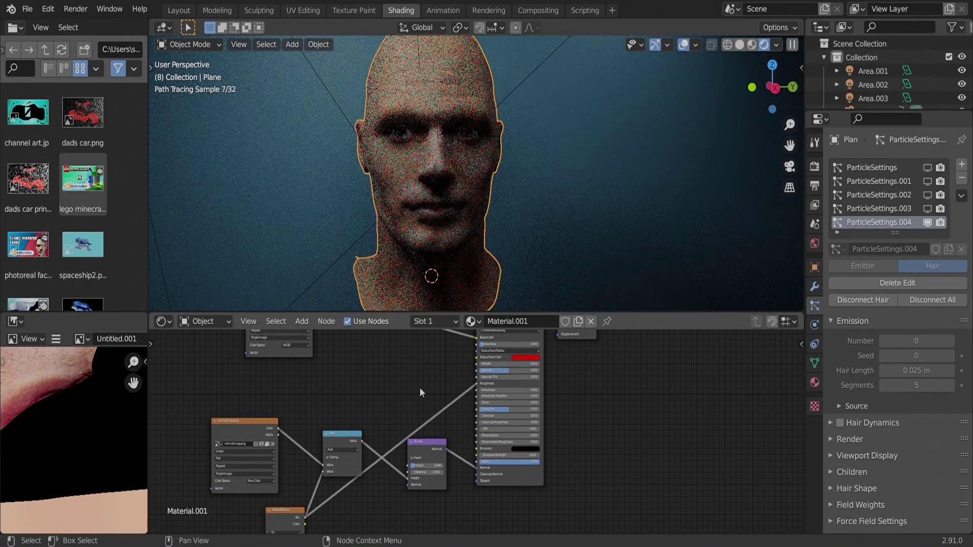
{"action": "scroll", "coordinate": [414, 394], "scroll_direction": "up", "scroll_amount": 5}
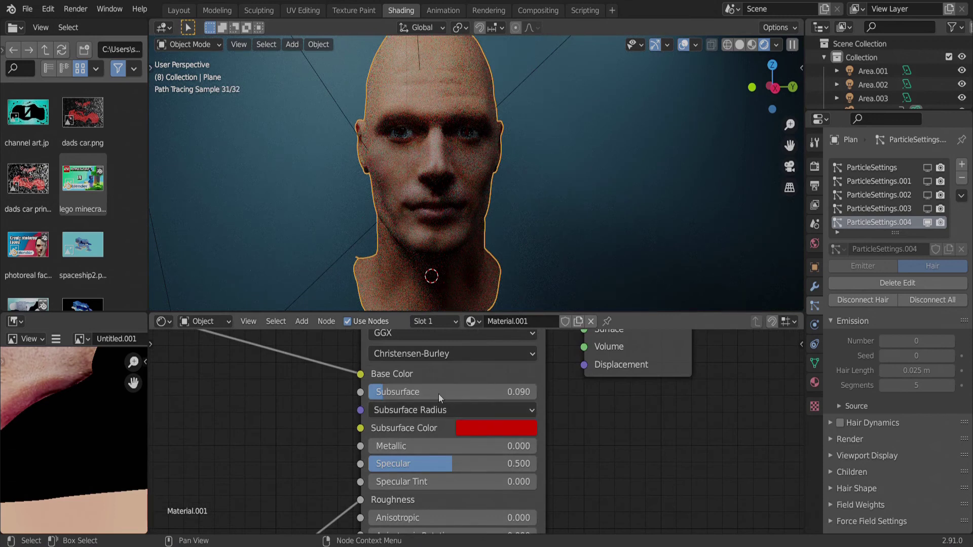
{"action": "scroll", "coordinate": [391, 409], "scroll_direction": "down", "scroll_amount": 5}
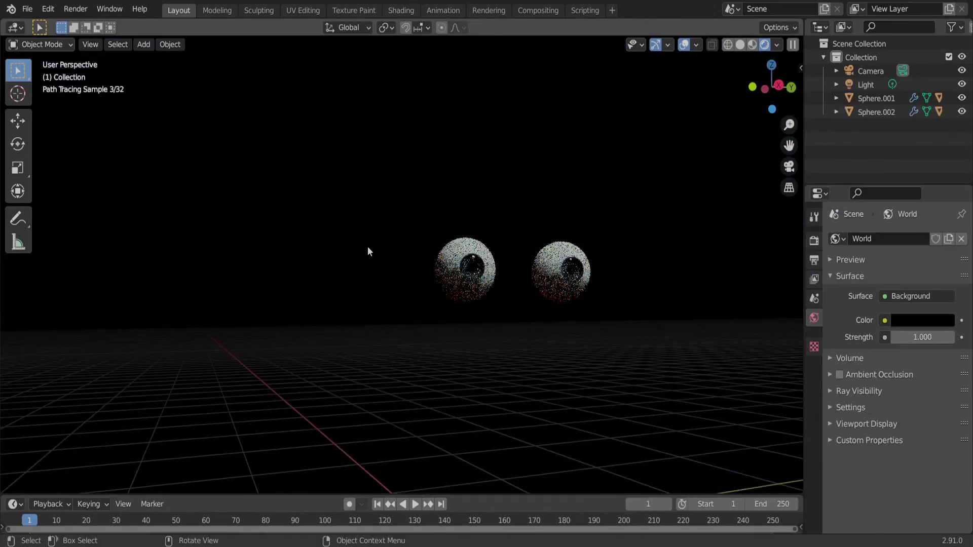
{"action": "middle_click_drag", "start_coordinate": [360, 253], "coordinate": [343, 252]}
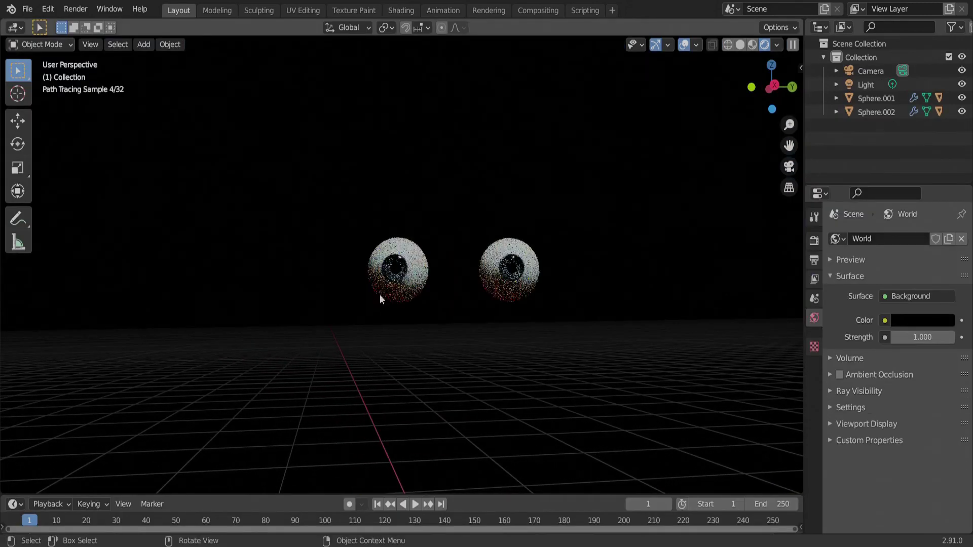
{"action": "middle_click_drag", "start_coordinate": [335, 305], "coordinate": [308, 306]}
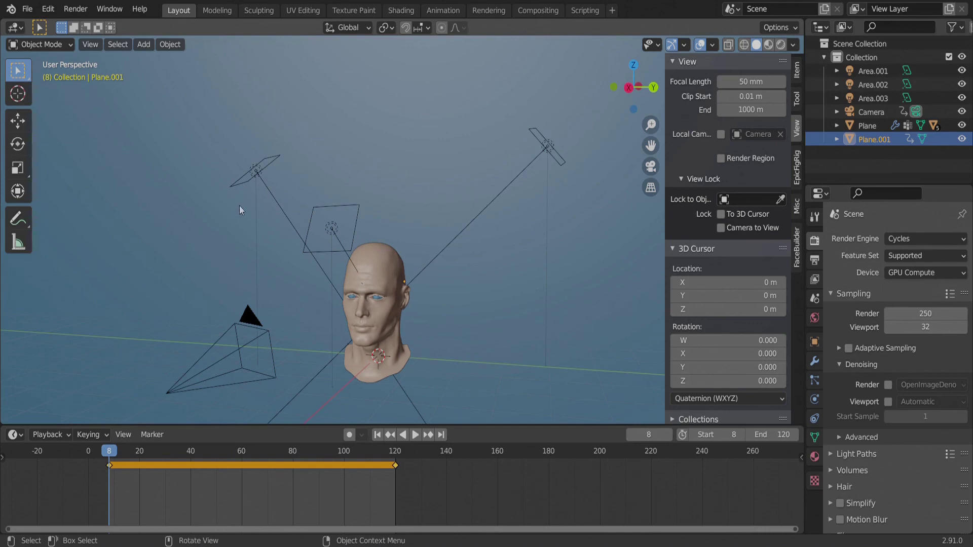
- Examine the area light setup around the head, select Area.001, and preview the scene through the camera in rendered shading
{"action": "middle_click_drag", "start_coordinate": [230, 171], "coordinate": [292, 166]}
{"action": "left_click", "coordinate": [248, 179]}
{"action": "middle_click_drag", "start_coordinate": [293, 261], "coordinate": [275, 168]}
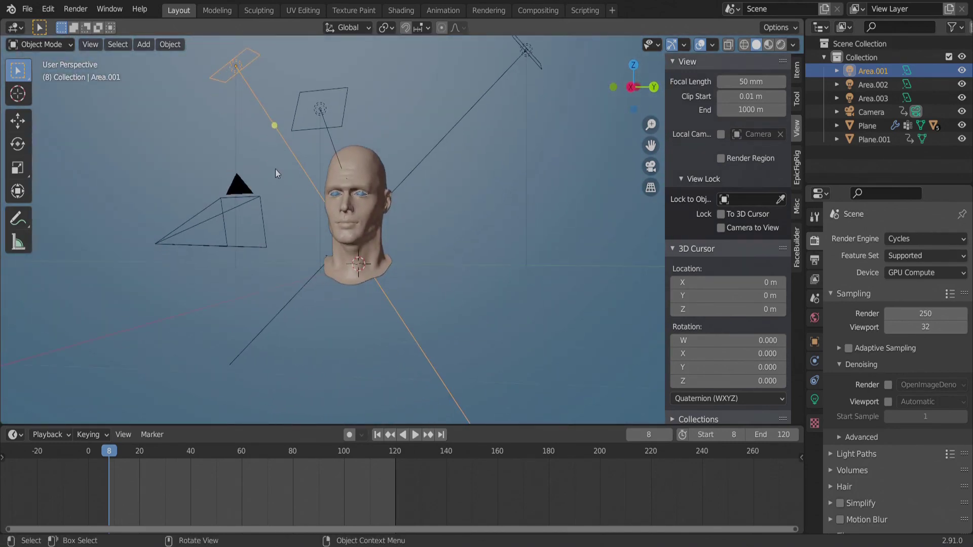
{"action": "key", "text": "KP_0"}
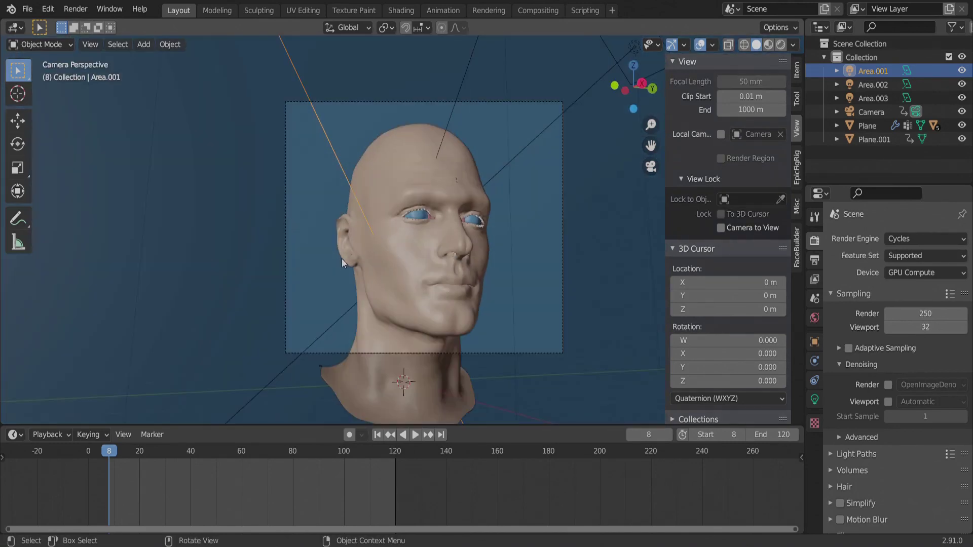
{"action": "key", "text": "z"}
{"action": "left_click", "coordinate": [336, 183]}
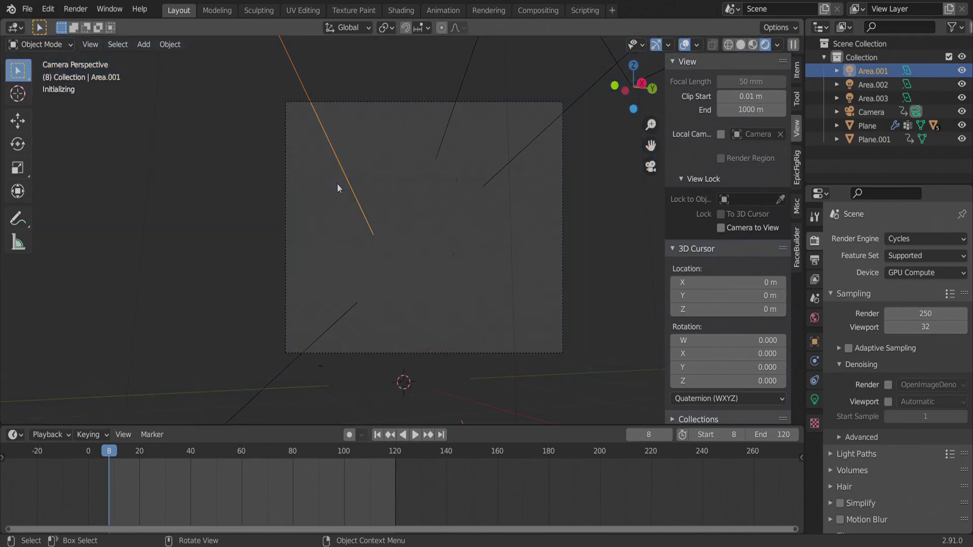